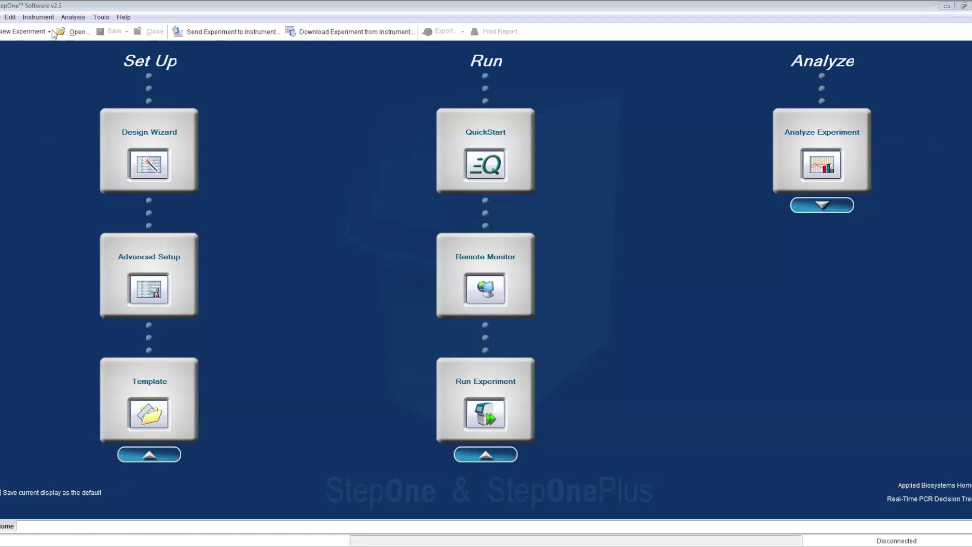
- Start a new Advanced Setup experiment named Studyname_Target_Firstsample_Lastsample_Date_Staff
click(50, 32)
click(36, 47)
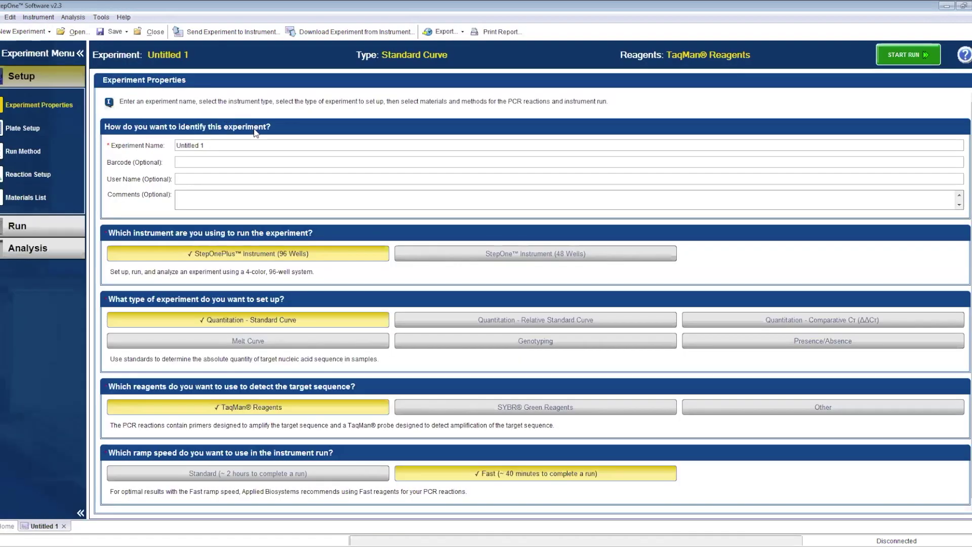
click(216, 141)
text(Studyname)
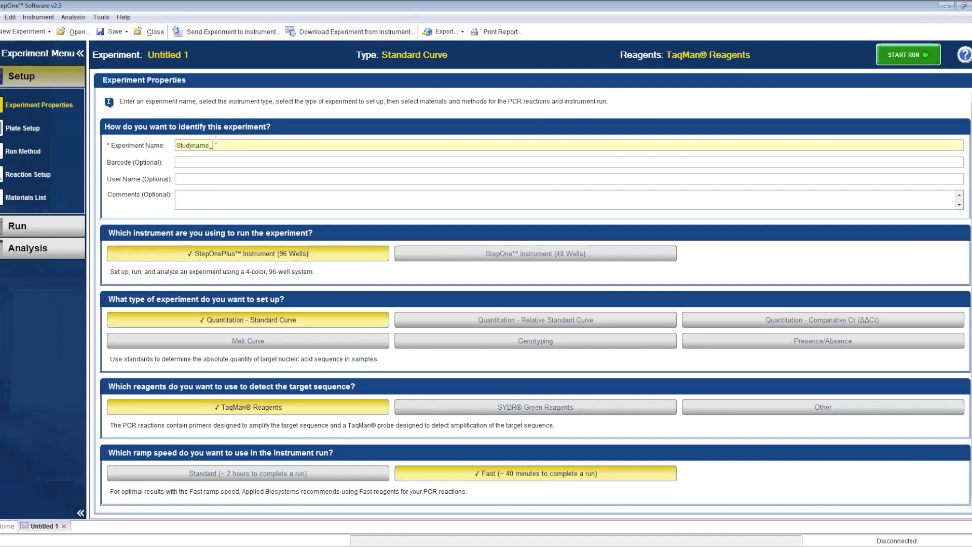
text(_Target_)
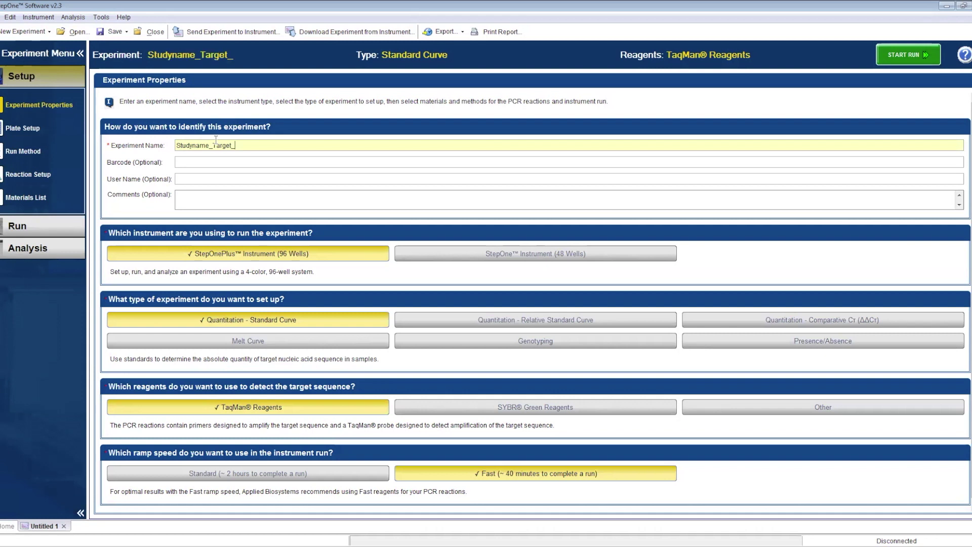
text(Firstsample_Lastsample_)
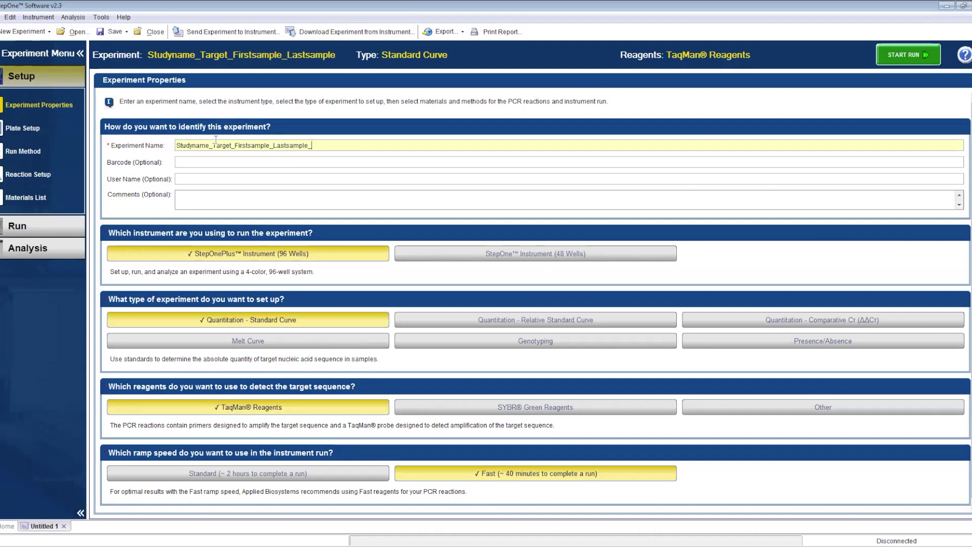
text(Date)
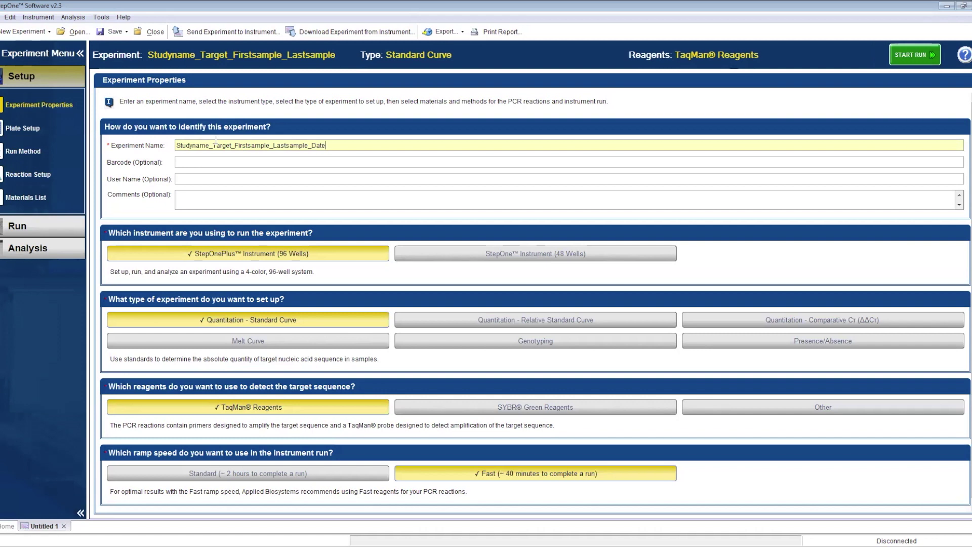
text(_Staff)
- Enter the user name and choose the Standard ramp speed
click(214, 179)
text(Mp)
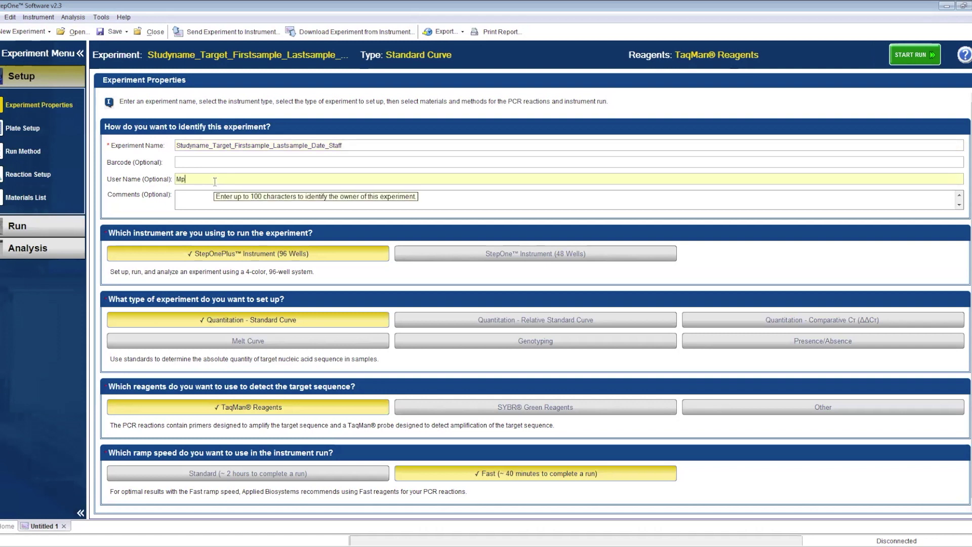
text(apaiakovou)
text(Optoi)
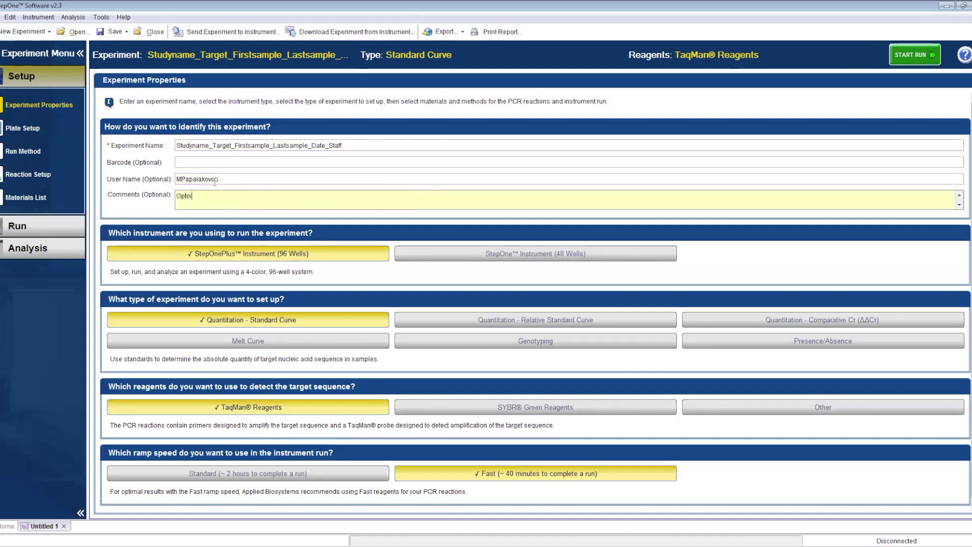
text(onal)
click(252, 474)
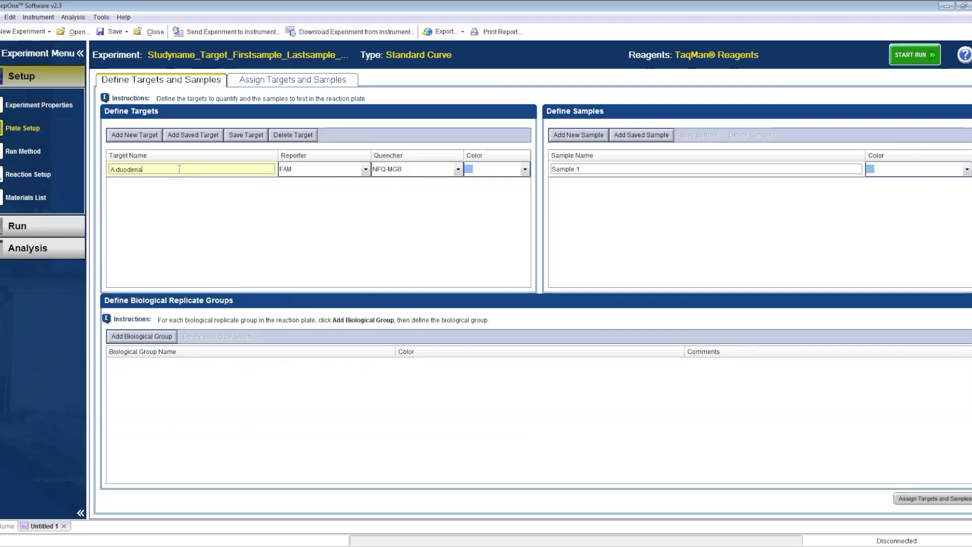
- Define target A.duodenale with FAM reporter and quencher set to None
key(Return)
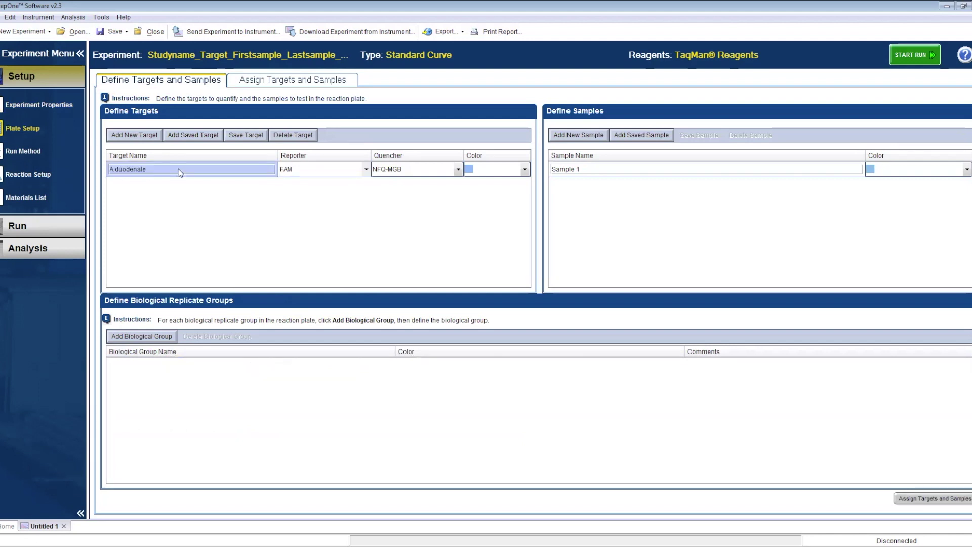
click(364, 169)
click(365, 170)
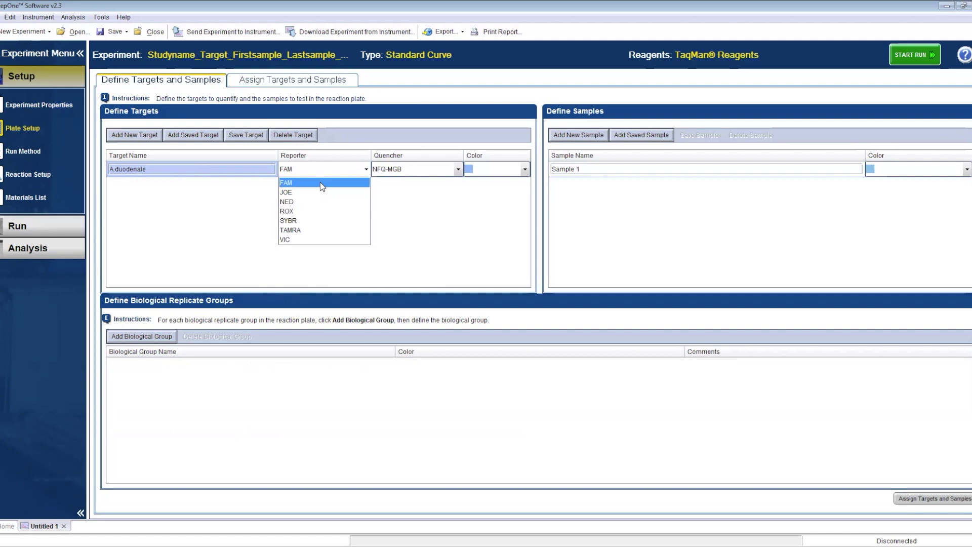
click(320, 182)
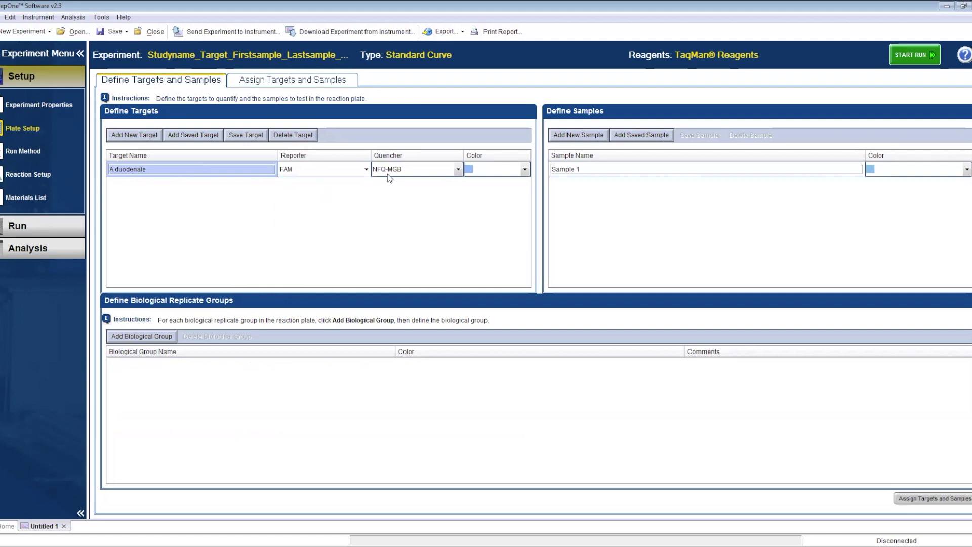
click(457, 169)
click(458, 169)
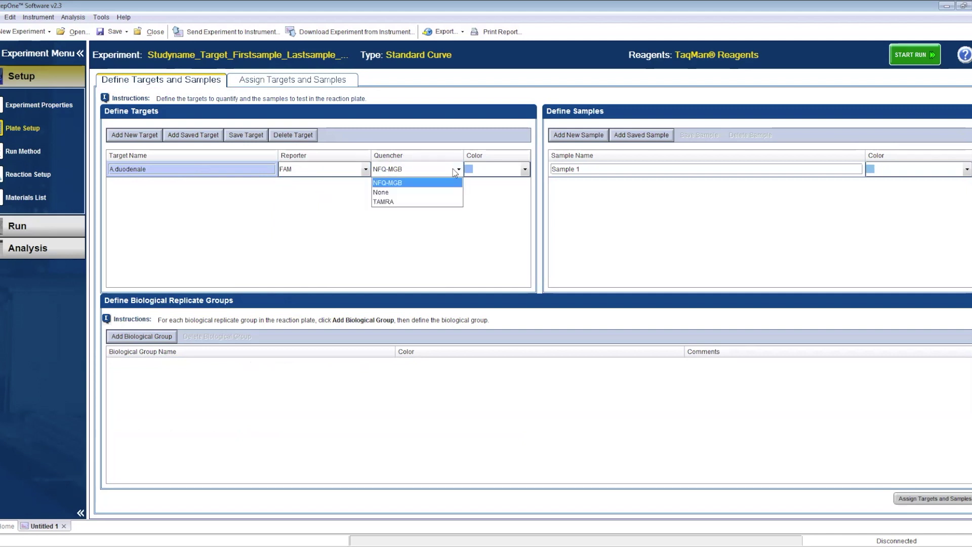
click(396, 193)
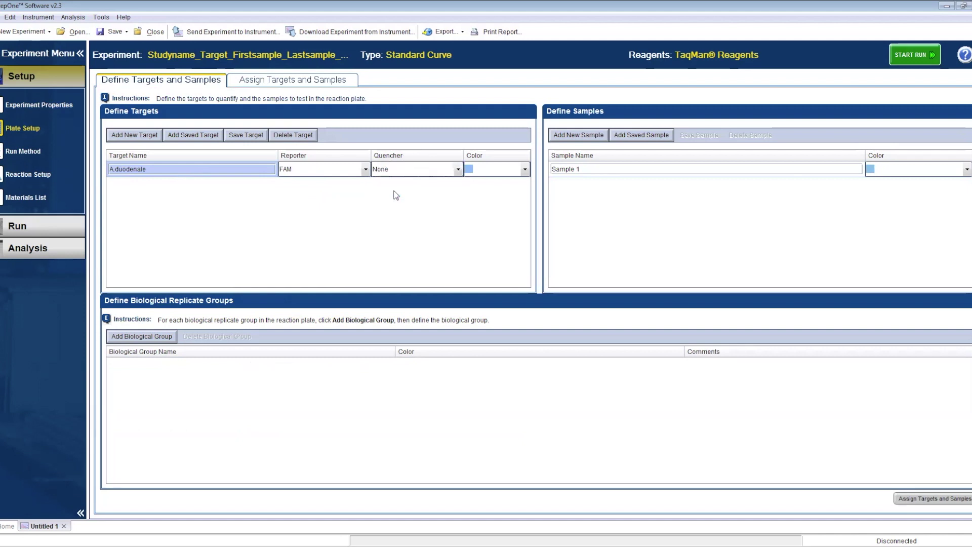
- Add sample names 1–39 and DNA standards 10^4 down to 1, plus a row for NTC
double_click(605, 170)
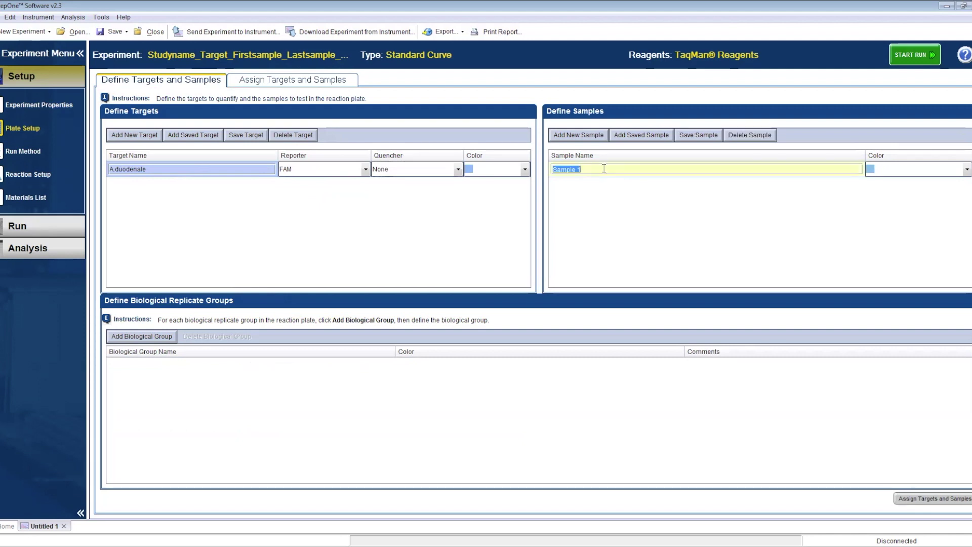
text(1)
click(578, 135)
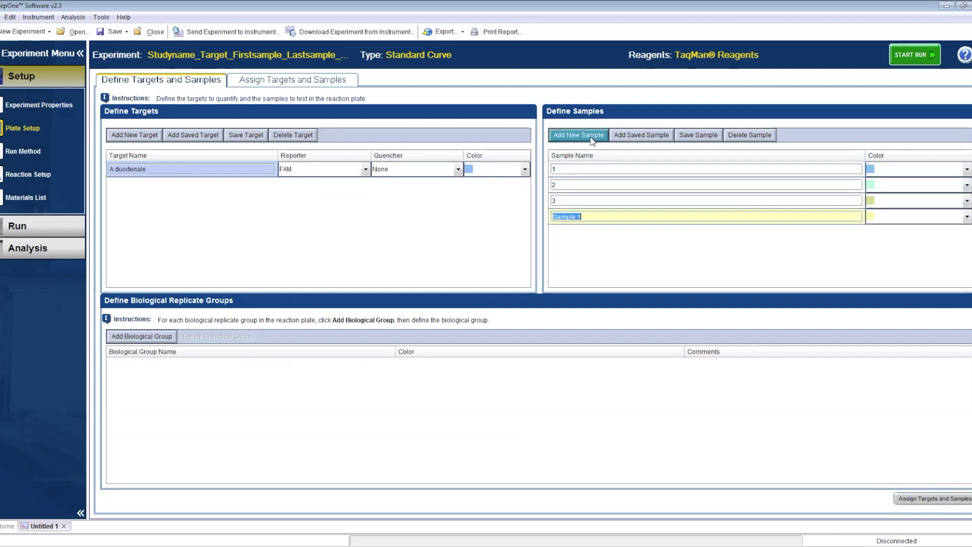
key(Return)
click(579, 135)
text(2)
click(579, 136)
text(DNA standard 10^4)
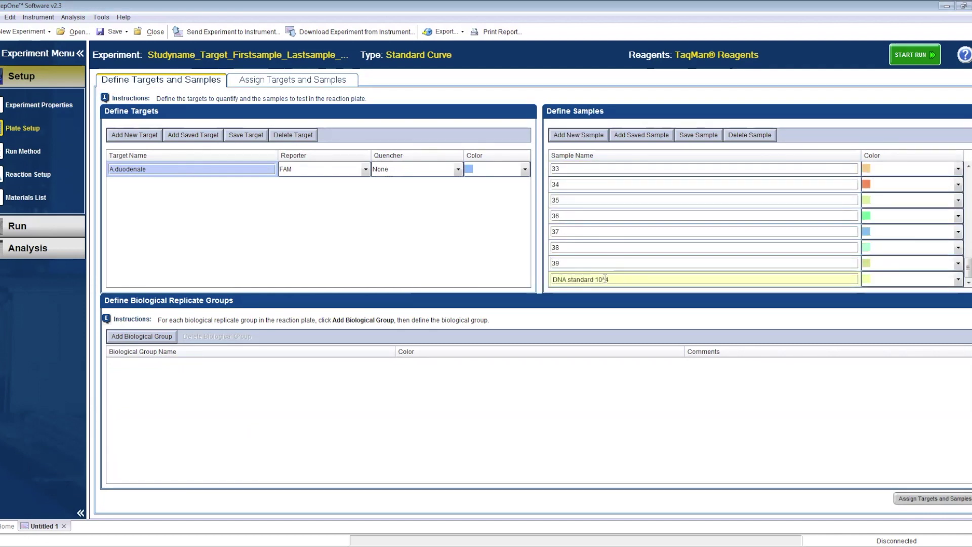
click(579, 136)
text(DNA standard 1)
click(578, 135)
- Name the last sample NTC and assign target A.duodenale to all 96 wells
text(NTC)
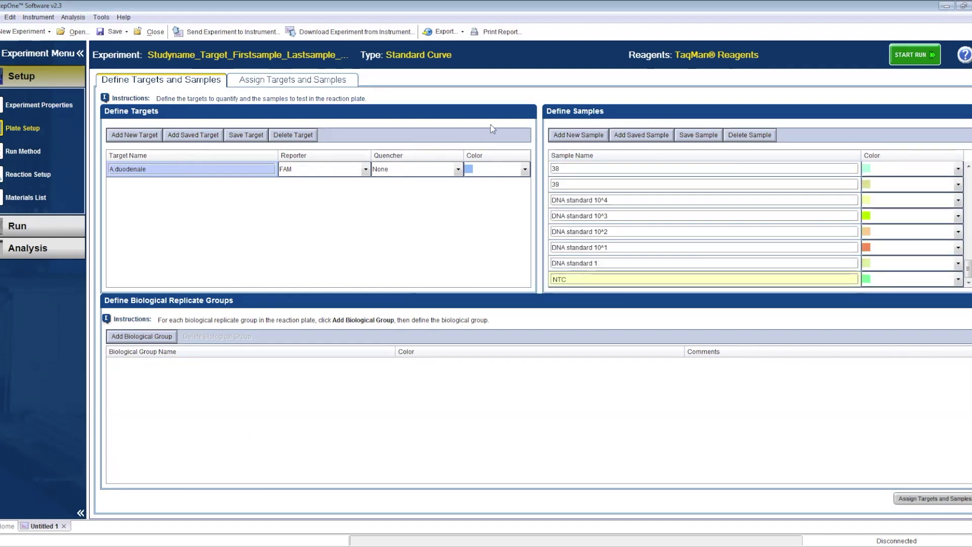
click(273, 81)
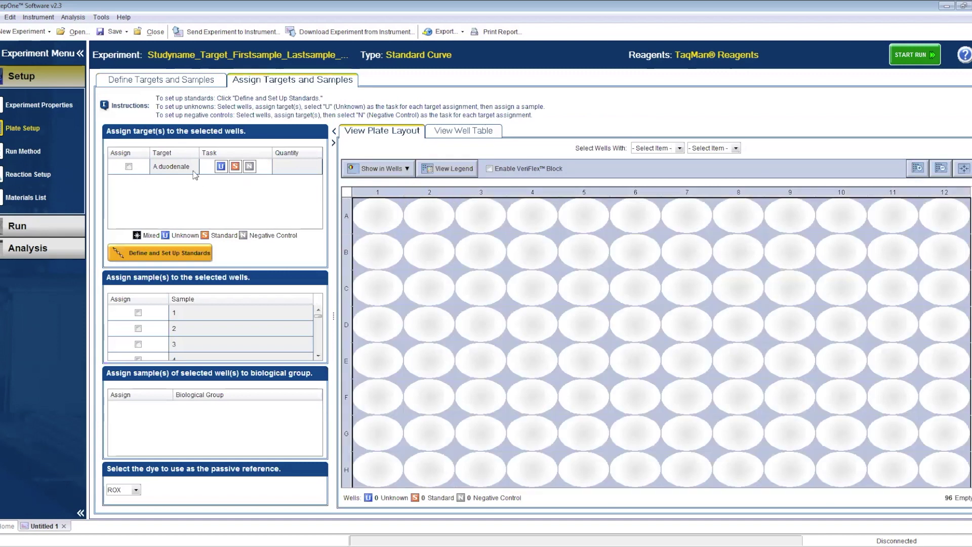
click(129, 167)
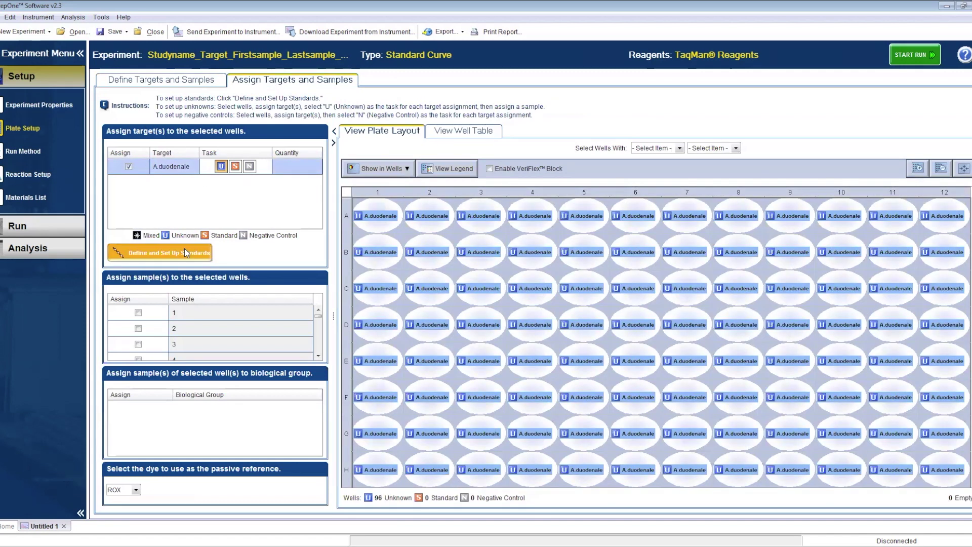
- Define standards starting at quantity 87373 with a 1:10 serial dilution
click(185, 251)
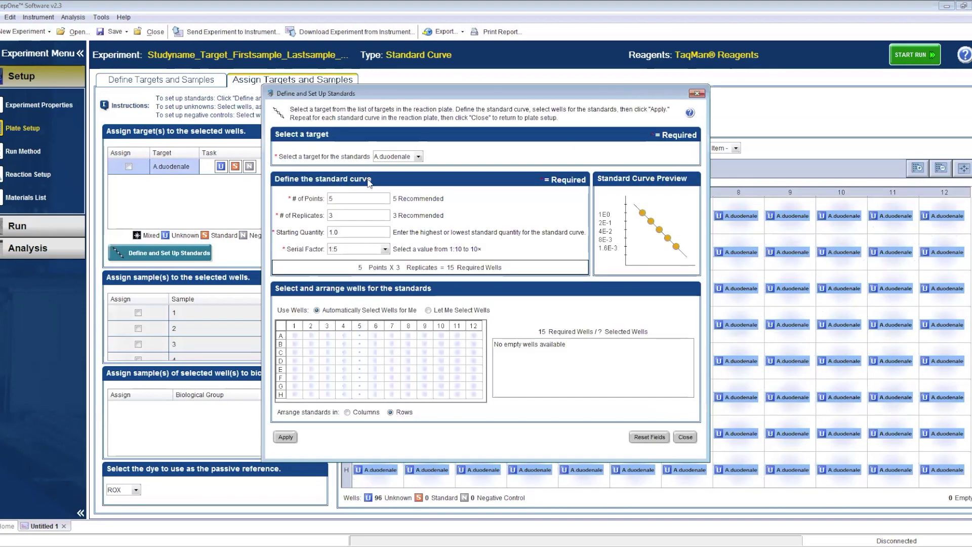
click(354, 218)
click(358, 233)
text(8)
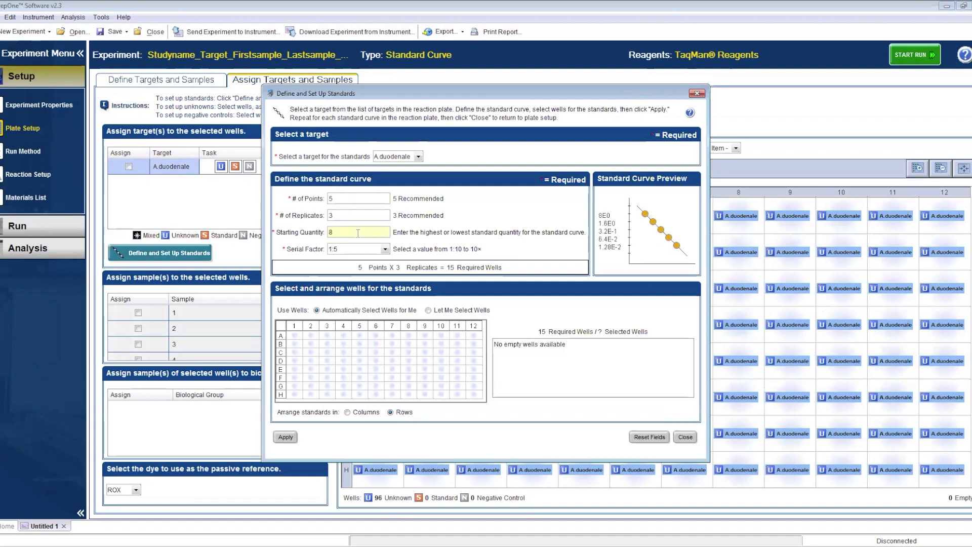
text(7)
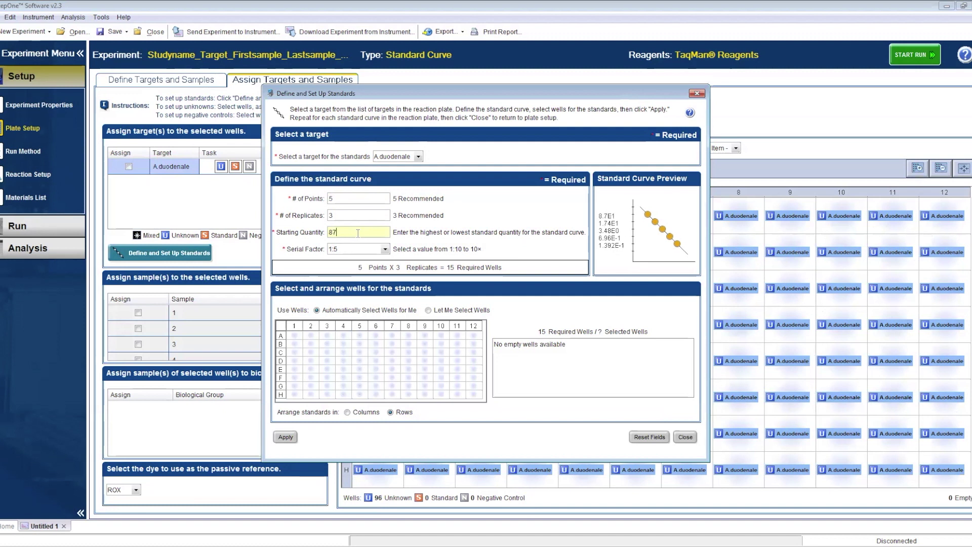
text(373)
click(384, 249)
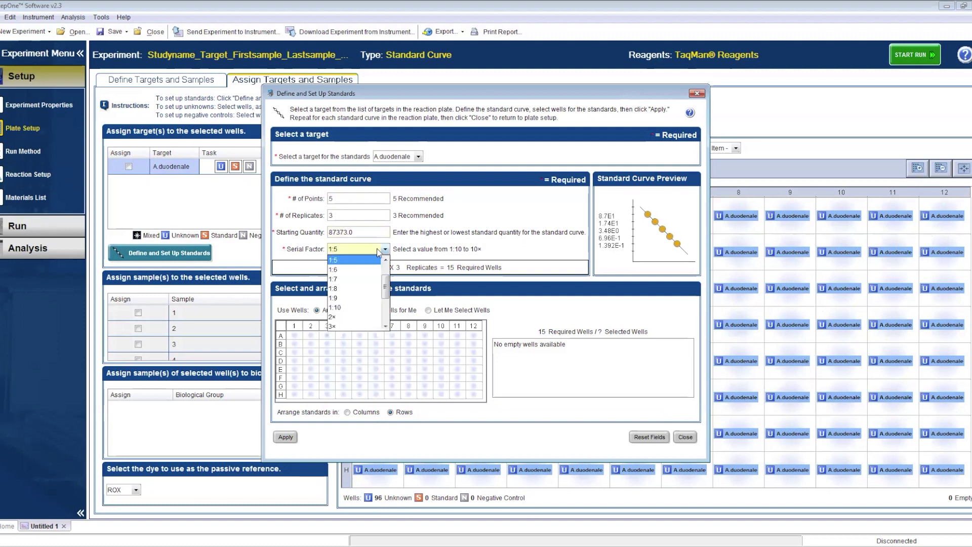
click(368, 307)
- Place the standards in wells G7–G12 and H1–H9, replacing existing assignments
click(428, 310)
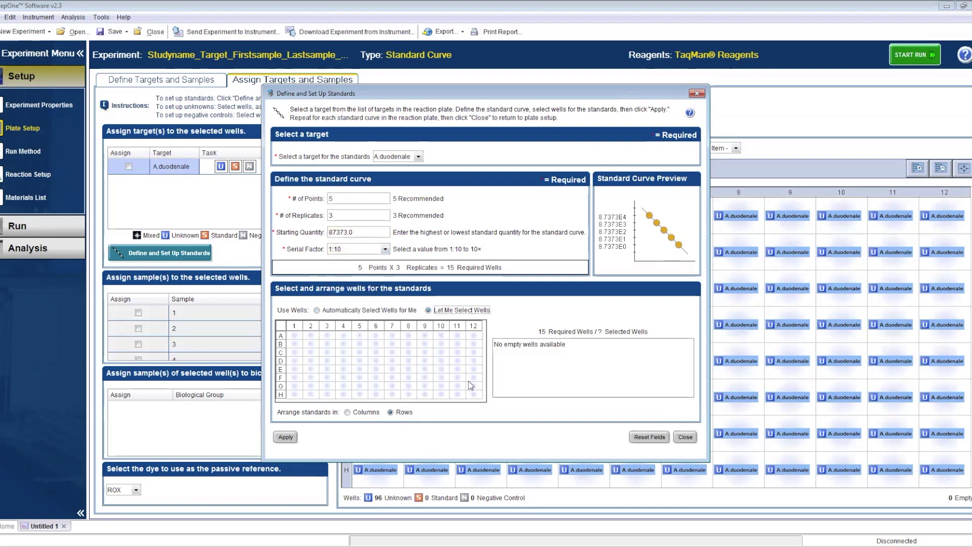
drag(472, 384, 296, 399)
click(285, 436)
click(465, 296)
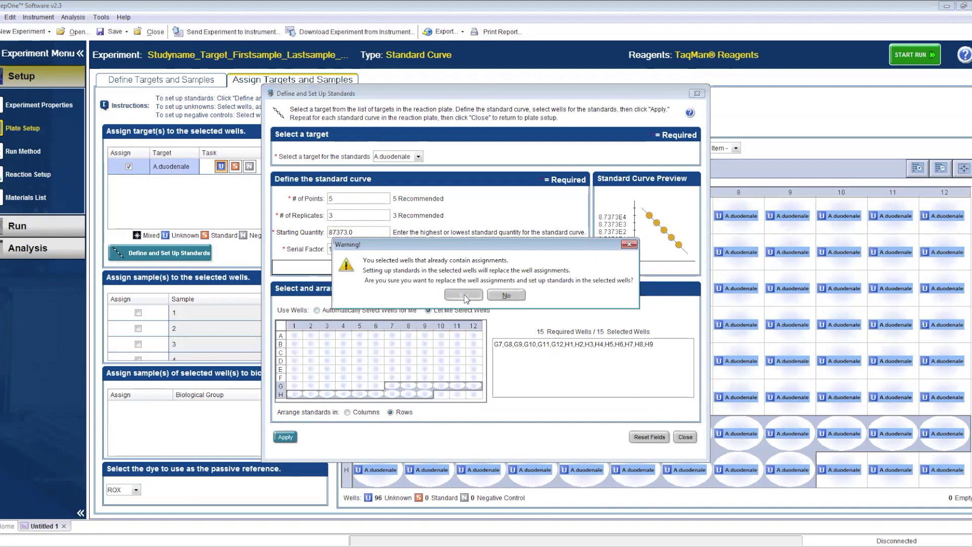
click(681, 437)
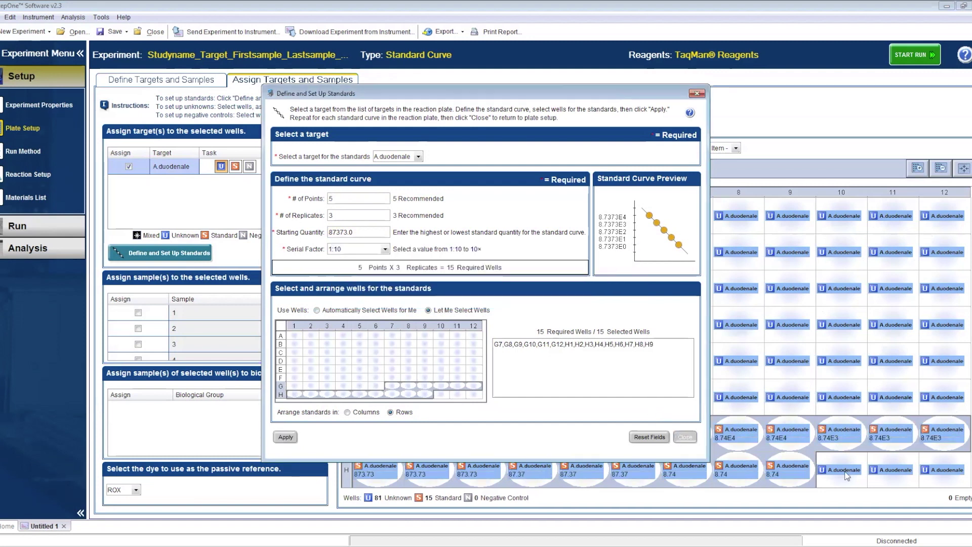
- Mark wells H10–H12 as negative controls and assign samples 1 and 2 to wells A1–A4
drag(854, 475, 927, 462)
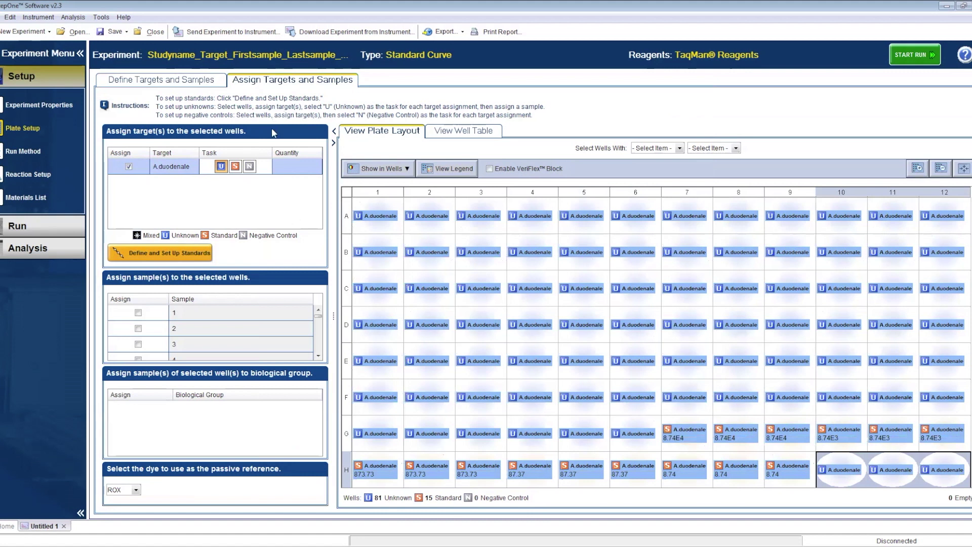
click(250, 166)
drag(370, 222, 514, 220)
click(160, 313)
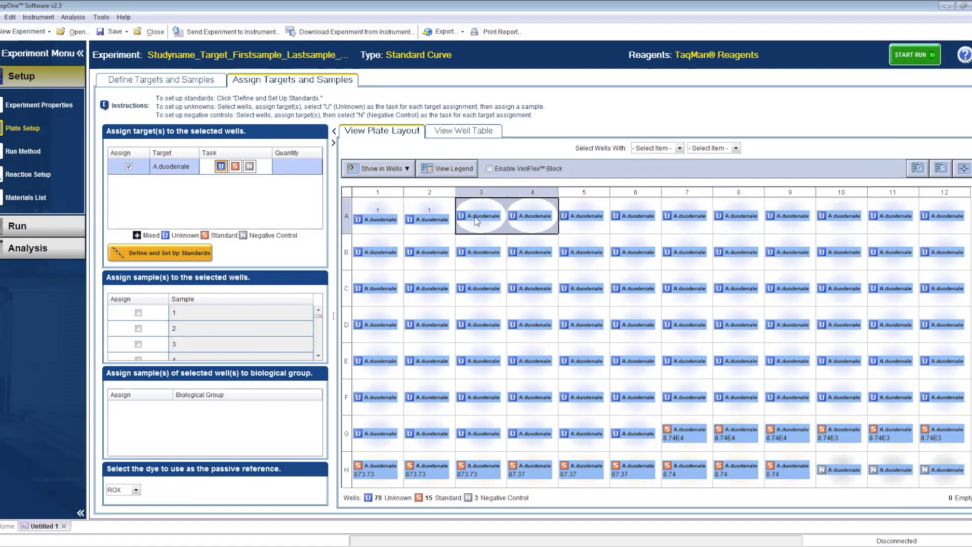
click(158, 329)
- Assign the remaining samples to duplicate well pairs across rows A–G
drag(582, 219, 843, 219)
click(138, 344)
scroll(238, 334, down, 1)
click(138, 312)
drag(892, 219, 944, 218)
drag(377, 252, 531, 252)
click(138, 344)
drag(790, 252, 843, 252)
drag(378, 288, 430, 288)
drag(892, 288, 945, 288)
drag(582, 325, 636, 325)
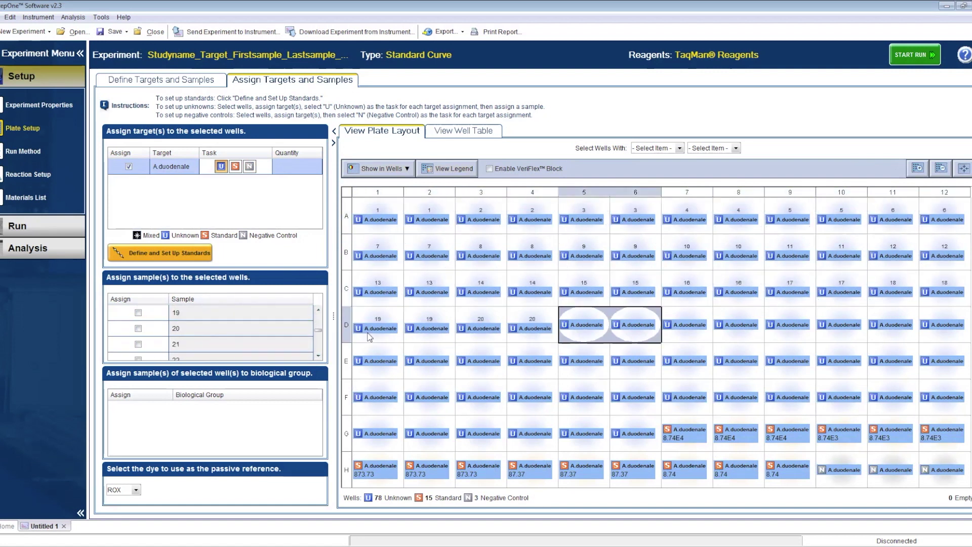
drag(790, 325, 843, 325)
drag(377, 361, 429, 361)
drag(842, 361, 944, 360)
- Assign the DNA standard names to the standard wells, including 10^1 to H4–H6 and 1 to H7–H9, and NTC to H10–H12
drag(686, 397, 740, 397)
scroll(238, 334, down, 5)
drag(686, 433, 790, 433)
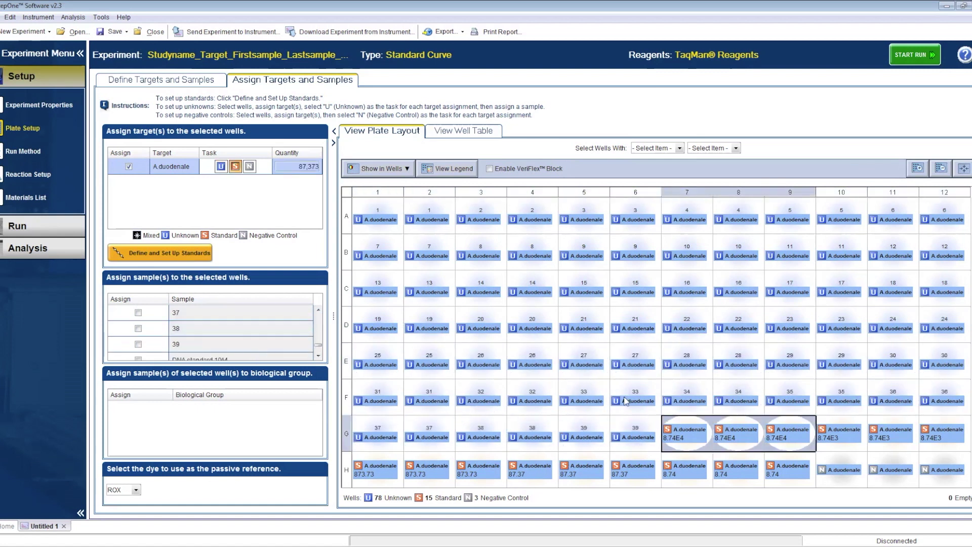
drag(532, 470, 944, 470)
scroll(238, 334, down, 1)
click(138, 344)
click(137, 336)
click(249, 166)
click(138, 352)
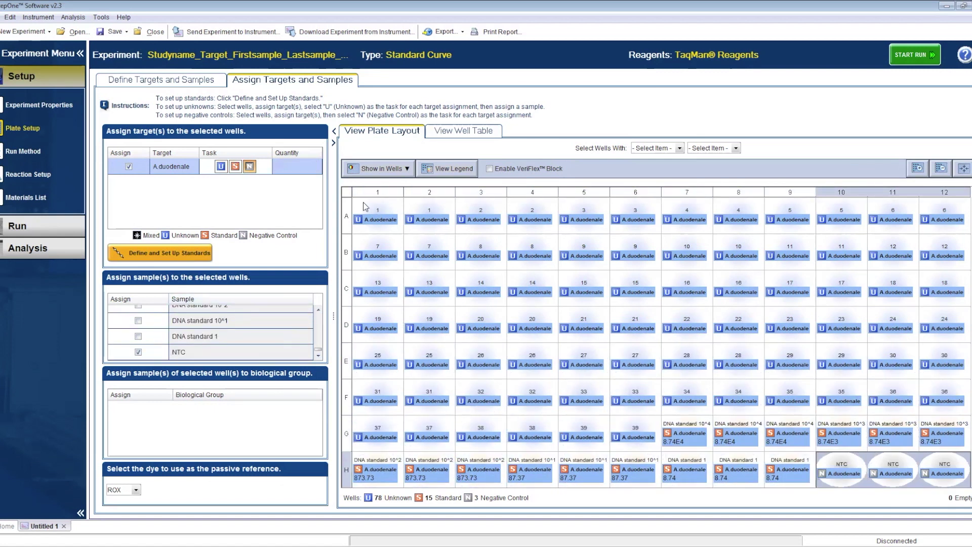
- Set the reaction volume per well to 10 µL in the Run Method
click(25, 151)
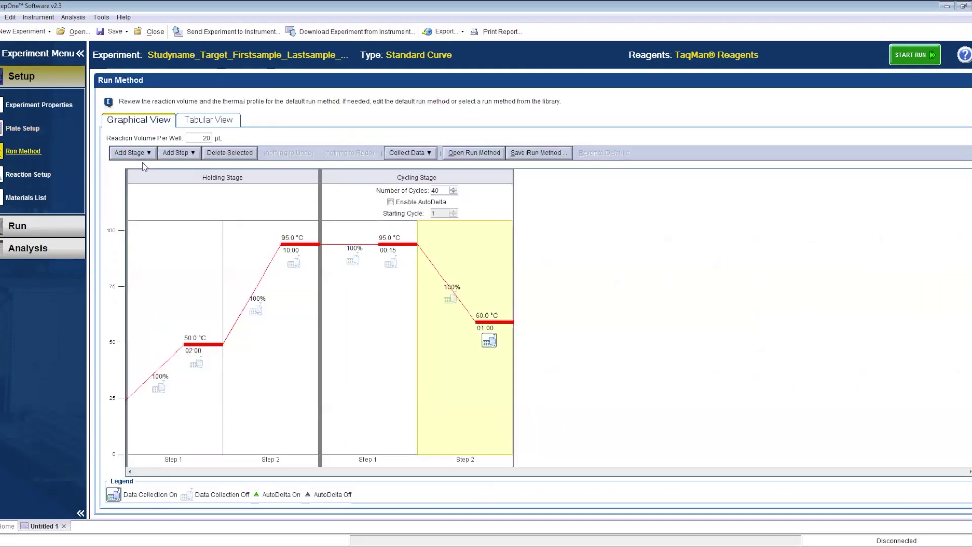
double_click(206, 138)
text(10)
- Change the cycling Step 2 temperature from 60.0 °C to 59.0 °C
click(495, 316)
double_click(491, 315)
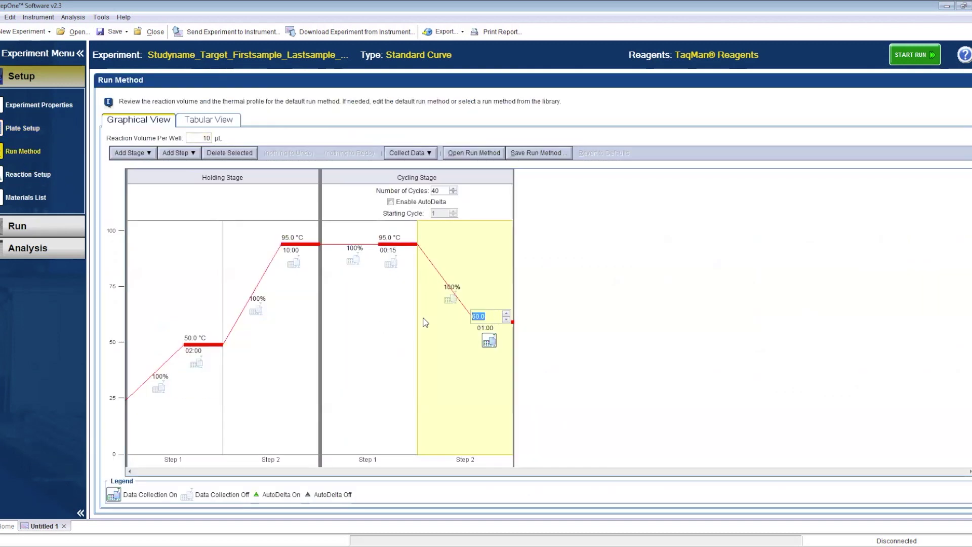
text(59.0)
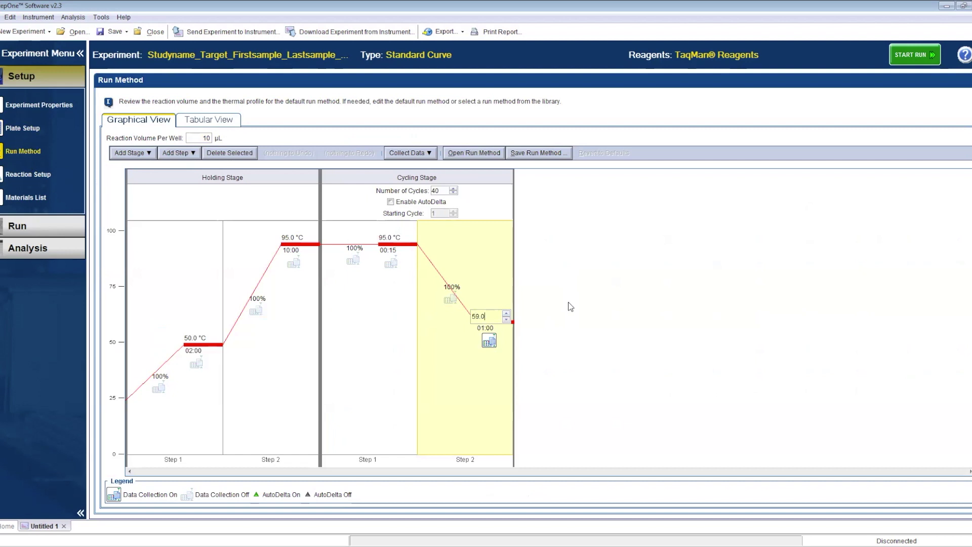
click(509, 277)
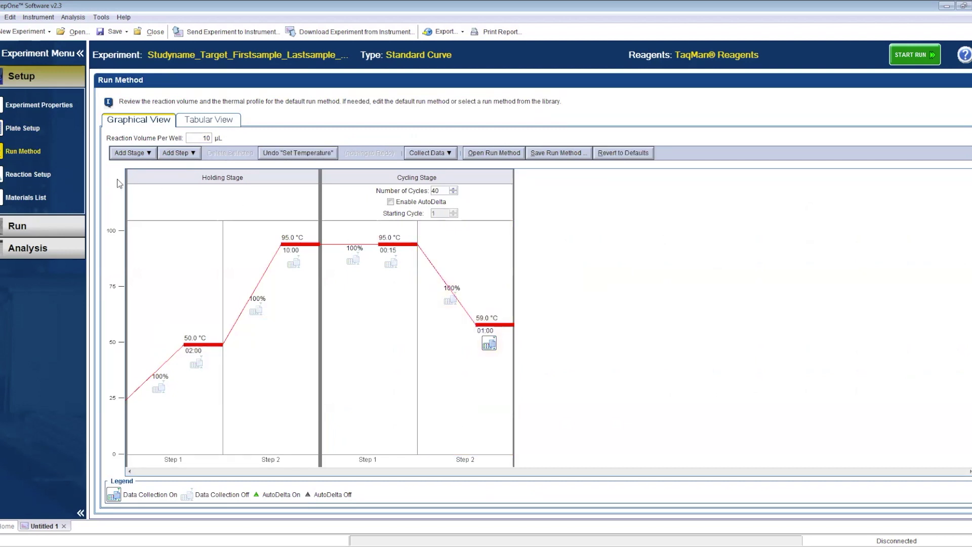
- Review the Plate Setup targets, samples and well assignments
click(24, 129)
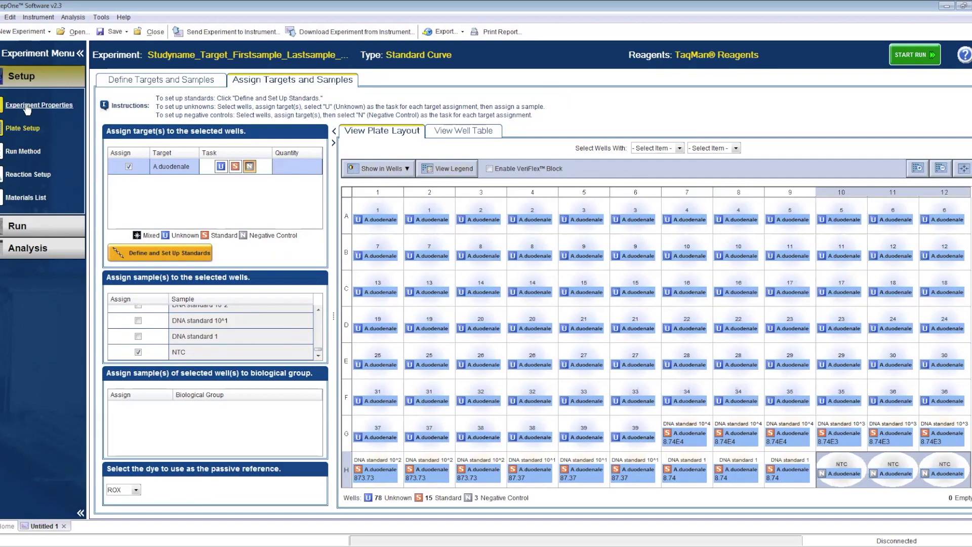
click(157, 82)
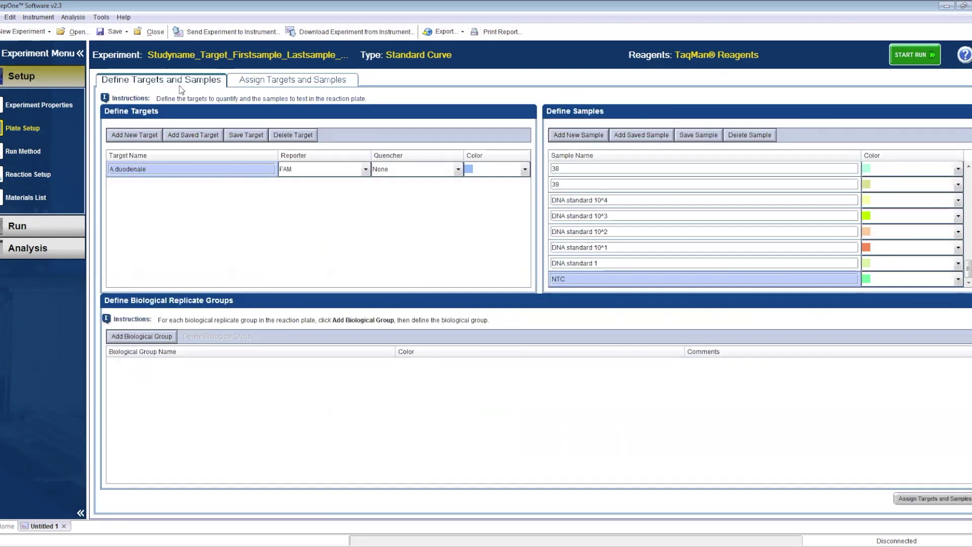
click(258, 82)
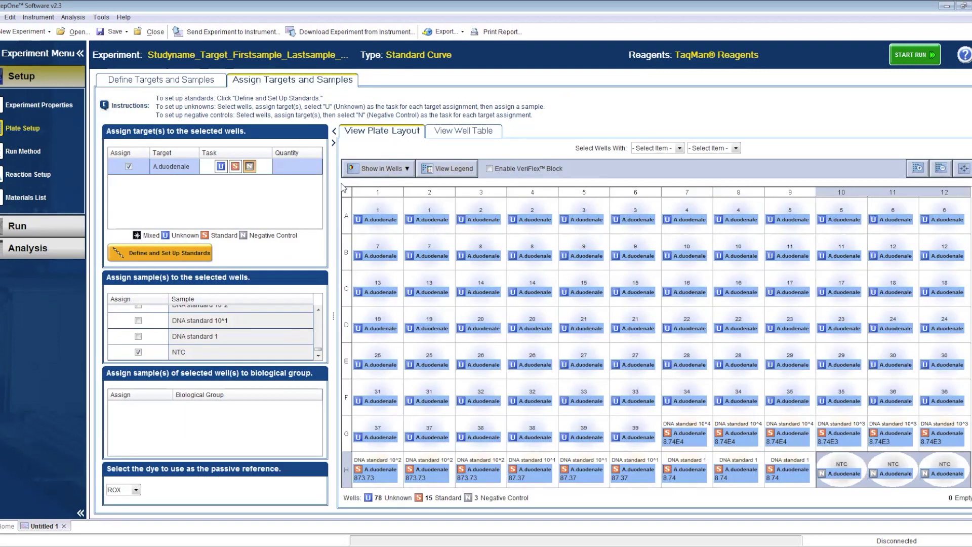
- Save the template as Studyname_Target_Firstsample_Lastsample_Date_Staff.edt in the templates folder
click(4, 16)
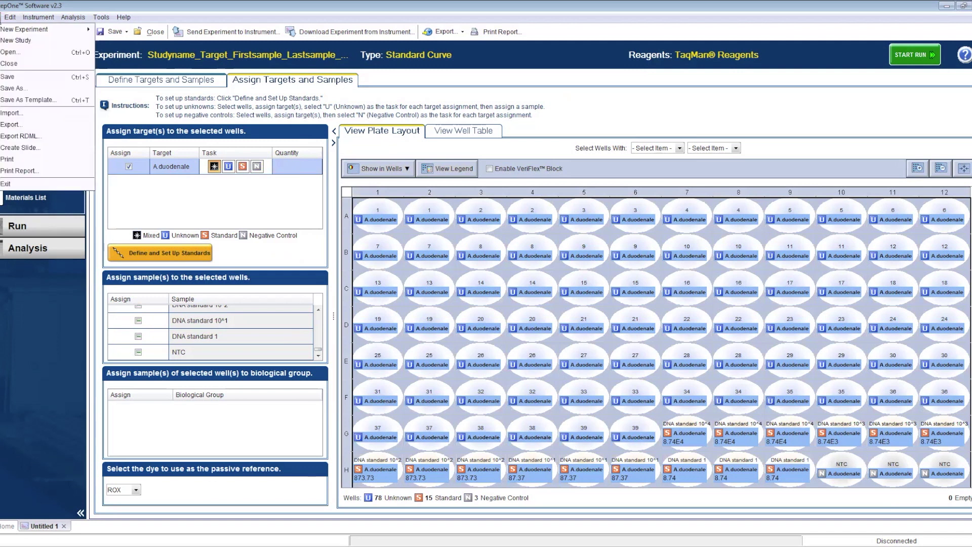
click(50, 103)
click(583, 357)
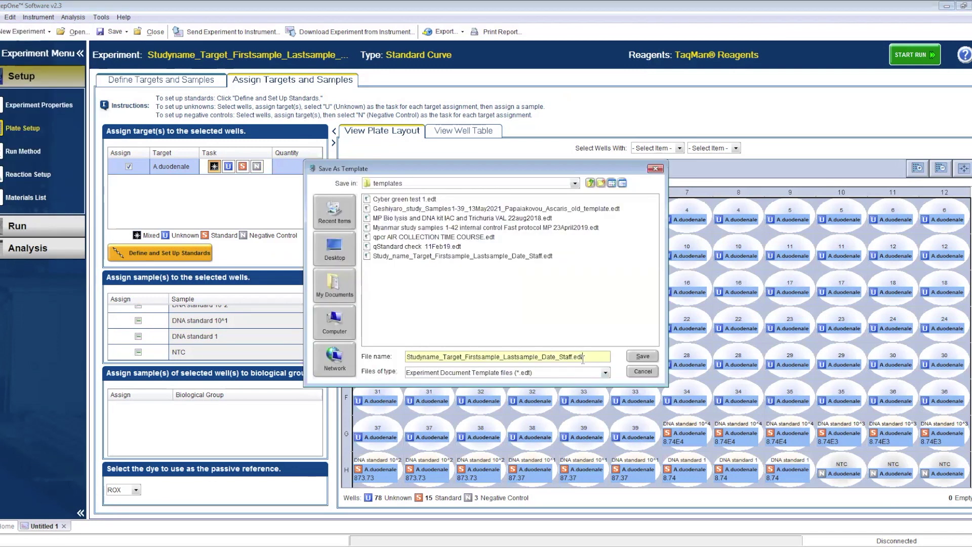
drag(583, 356, 576, 357)
click(649, 358)
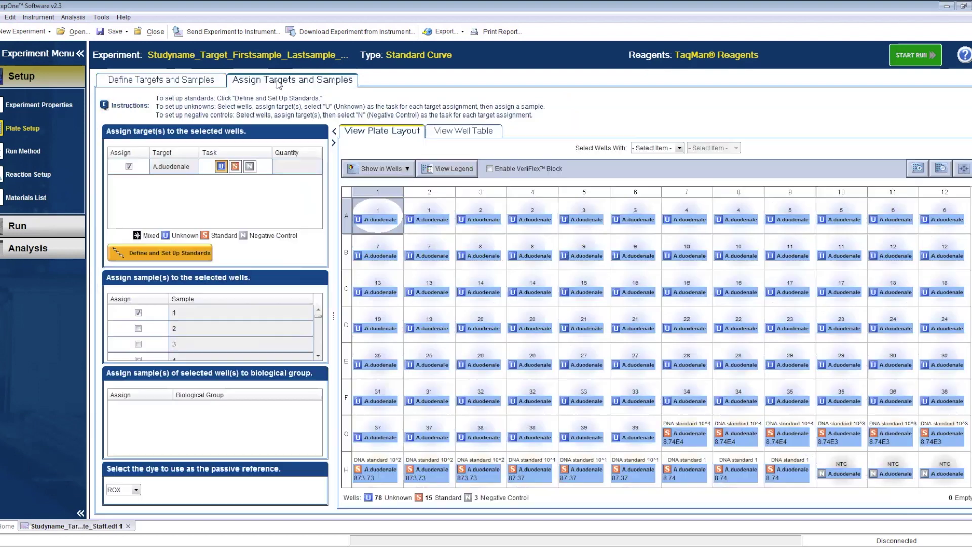
- Save the experiment as Studyname_Target_Firstsample_Lastsample_Date_Staff.eds in the chosen experiments folder
click(281, 81)
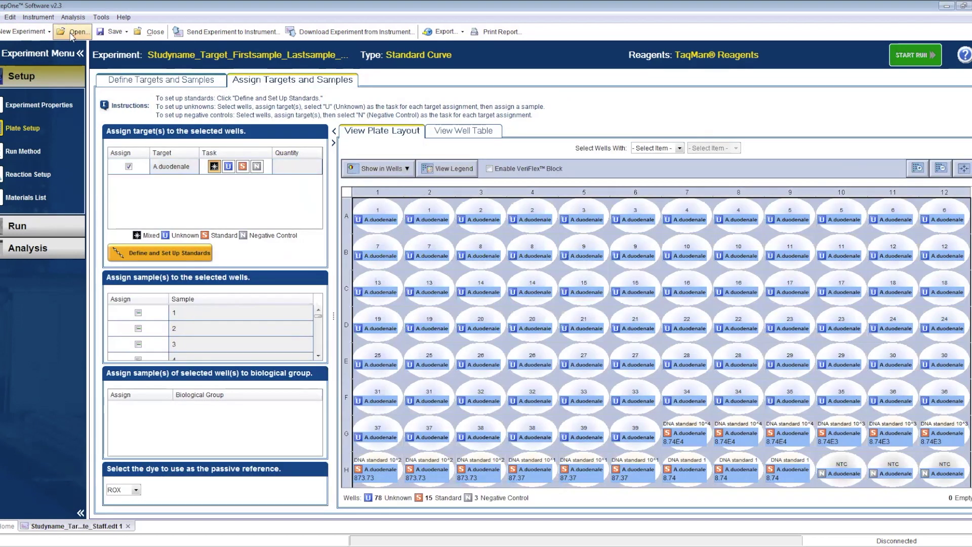
click(2, 16)
click(29, 90)
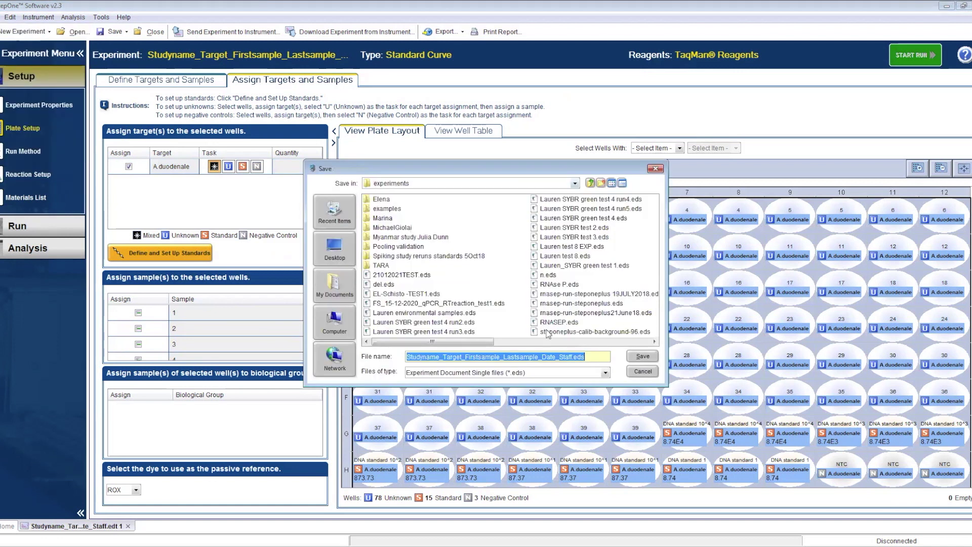
click(383, 218)
double_click(388, 219)
click(642, 356)
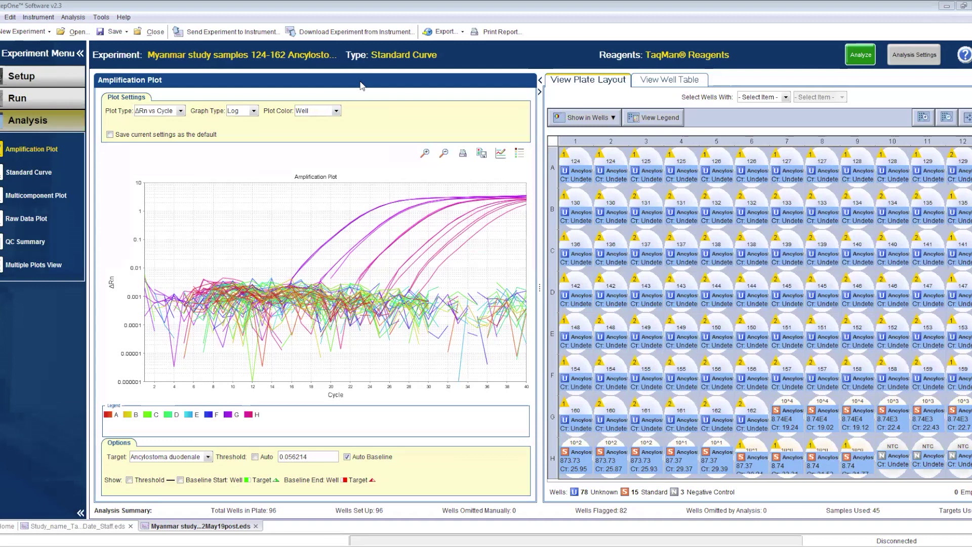
- Check the older run's thermal profile, multicomponent and raw data plots, then open its QC Summary
click(54, 91)
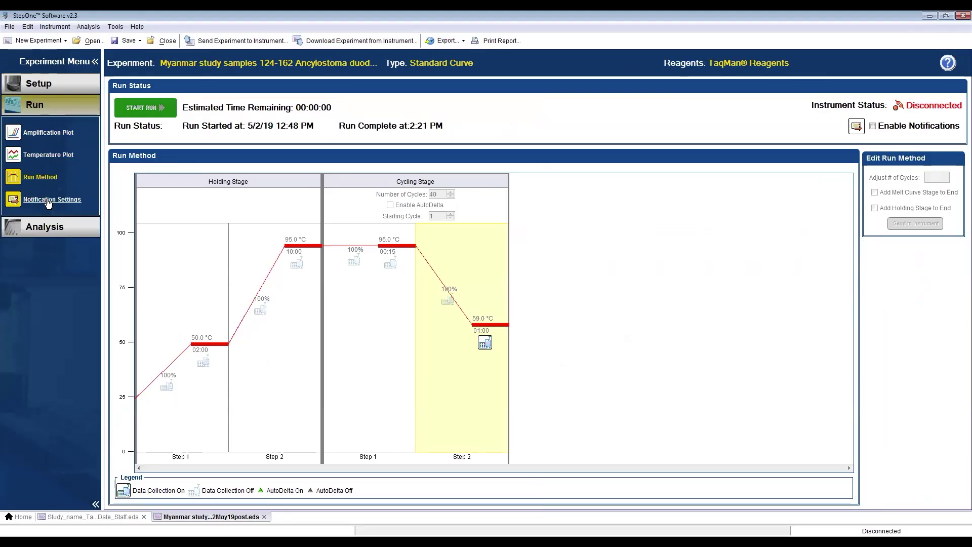
click(33, 223)
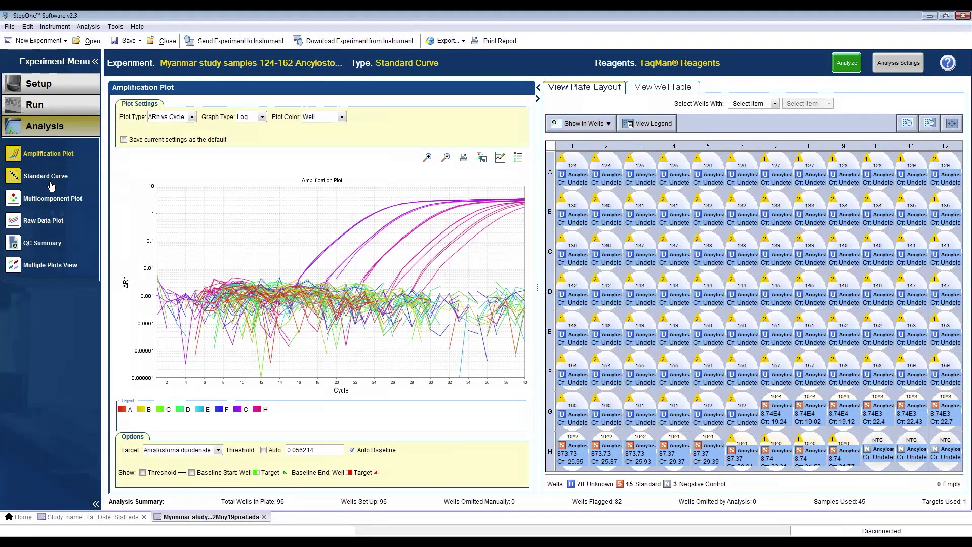
click(49, 198)
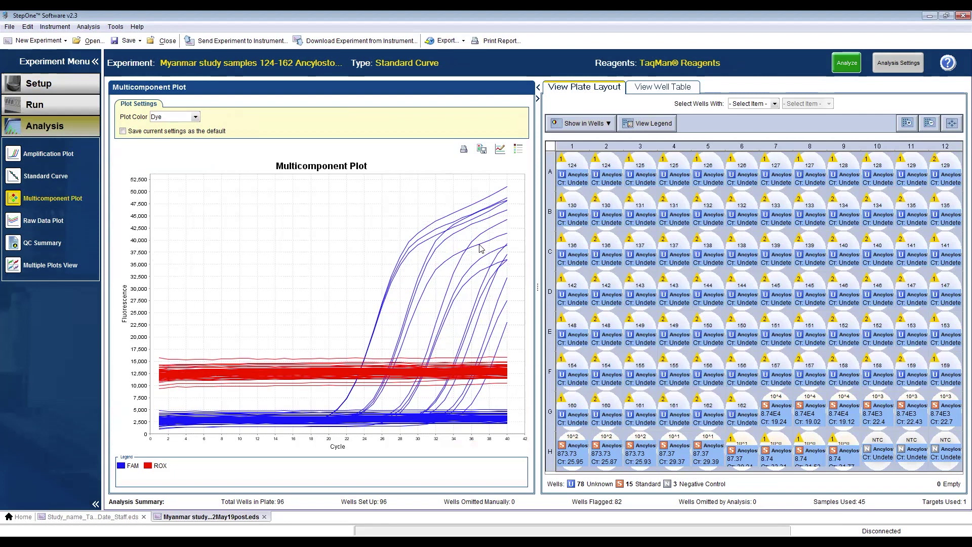
click(34, 223)
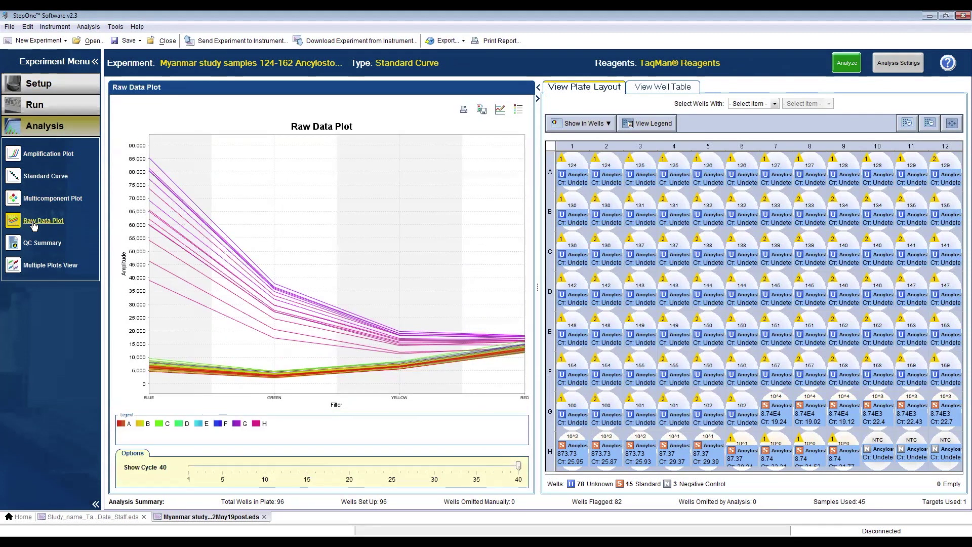
click(42, 243)
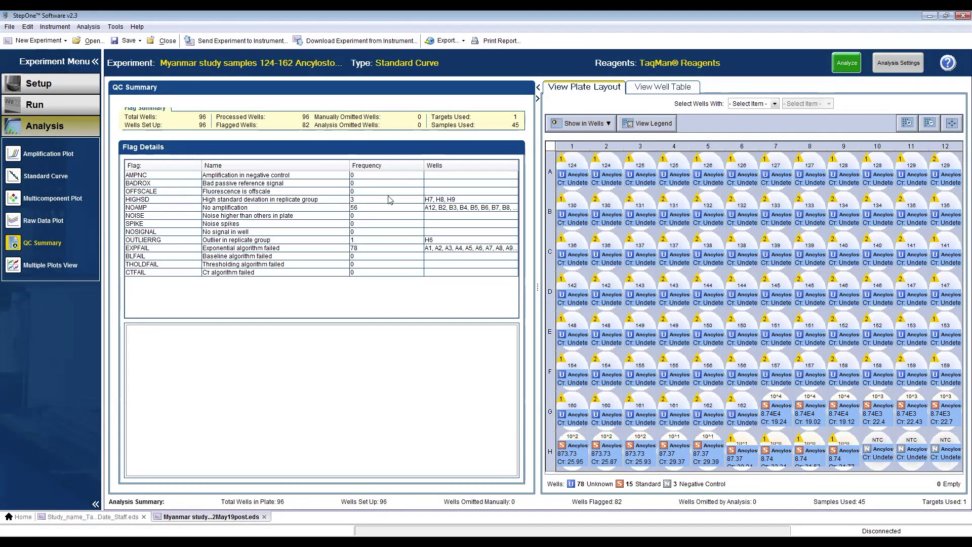
- Inspect the HIGHSD, NOSIGNAL, OUTLIERRG (well H6) and EXPFAIL flag details
click(353, 200)
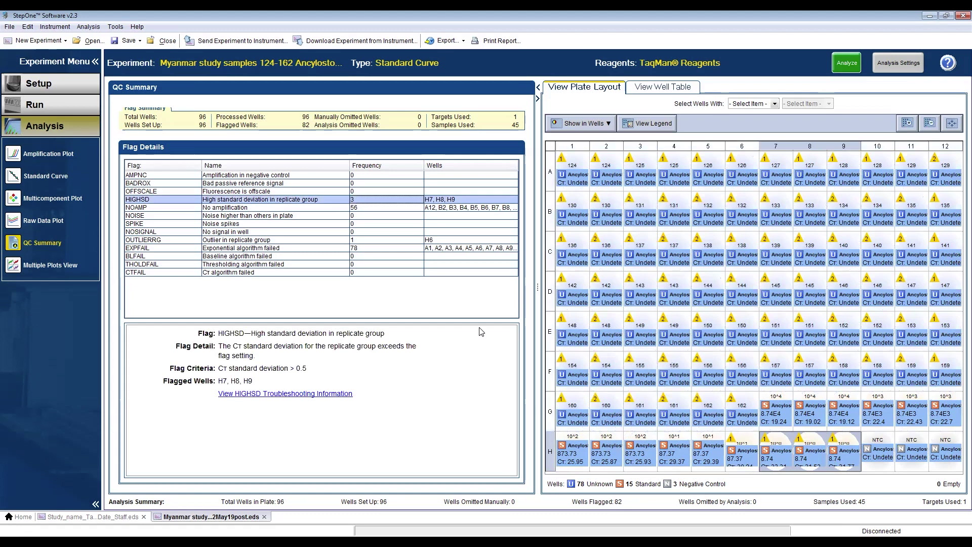
click(251, 234)
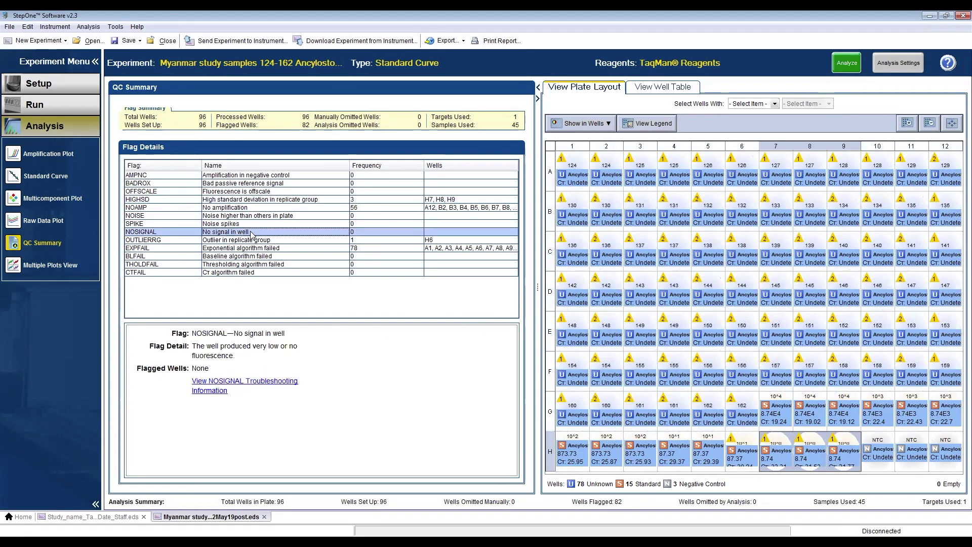
click(250, 241)
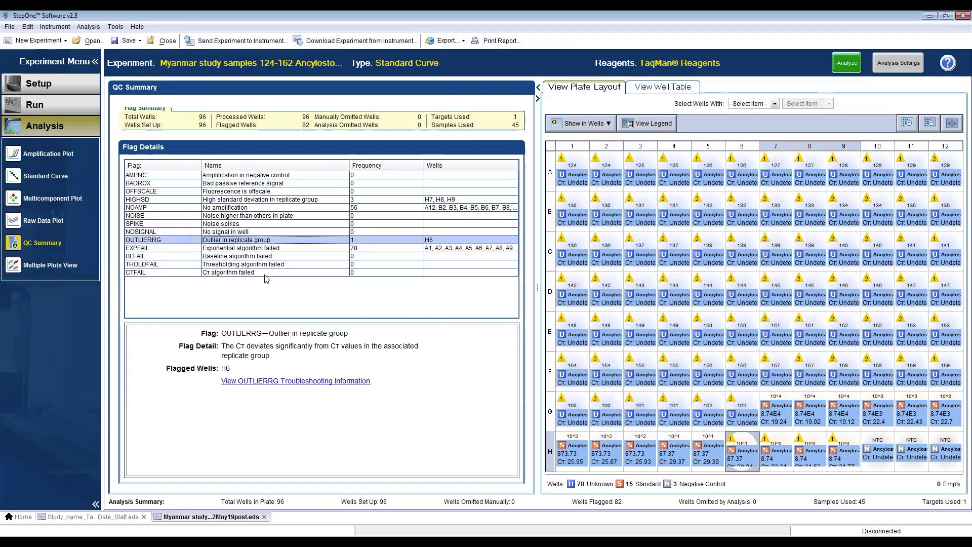
click(258, 248)
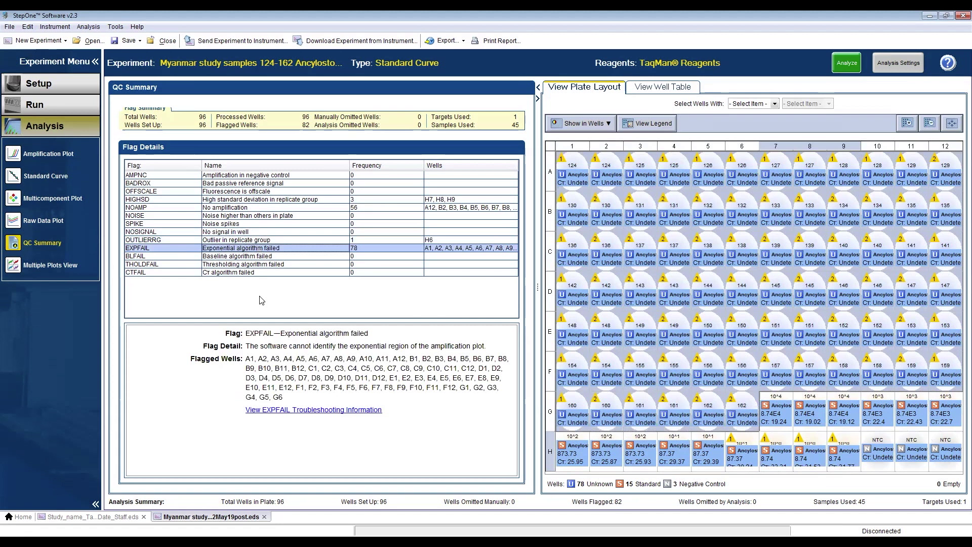
- Show the standard curve for the Ancylostoma target with all wells selected
click(37, 177)
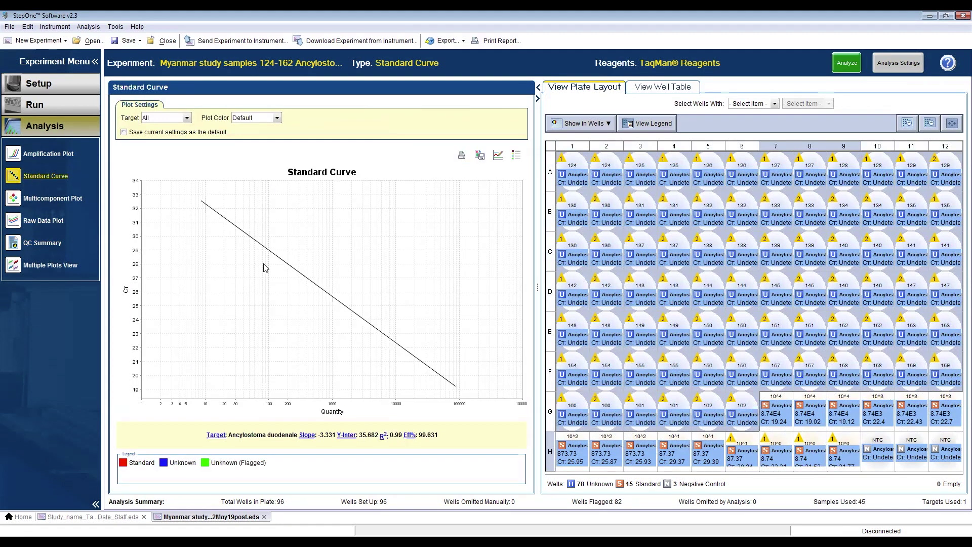
click(188, 119)
click(188, 137)
click(556, 146)
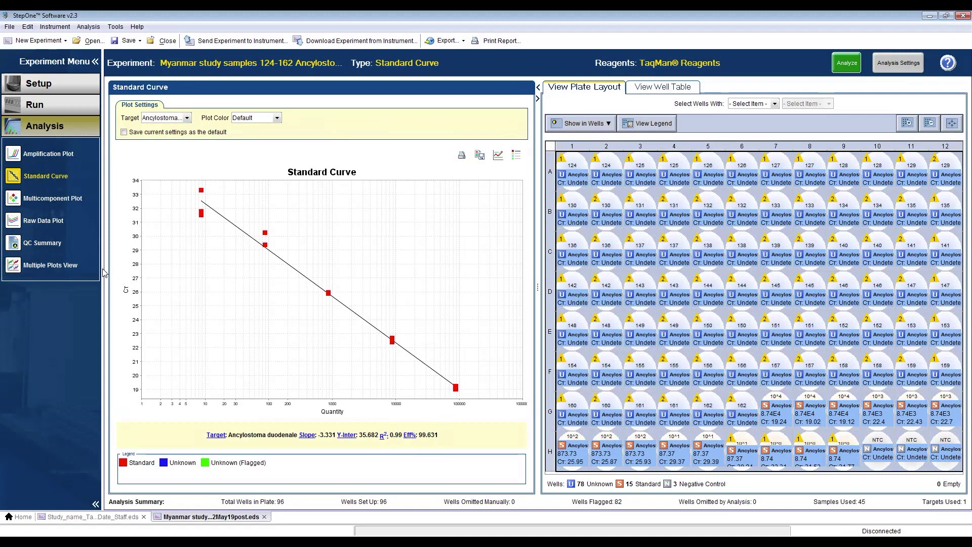
- Colour the plot points by sample, then by target, then restore default colours
click(276, 119)
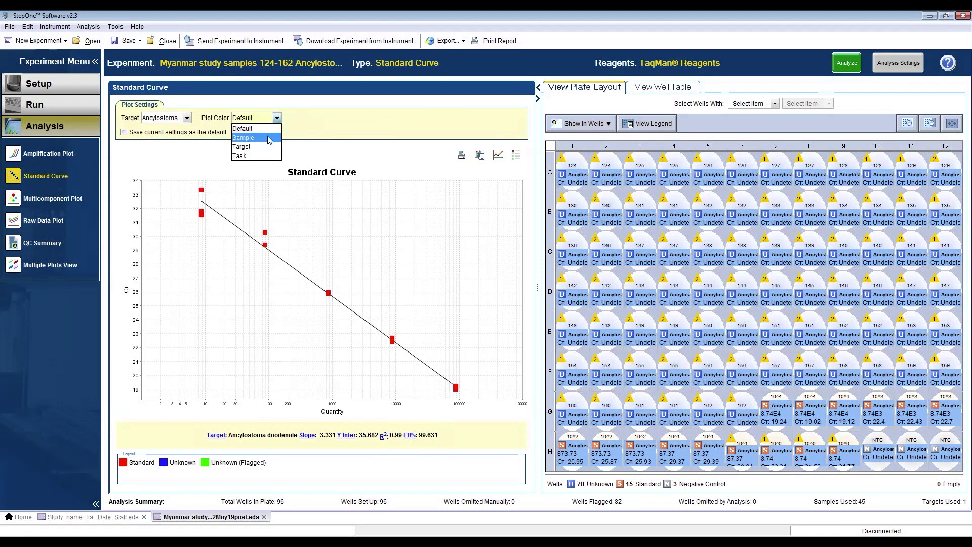
click(269, 139)
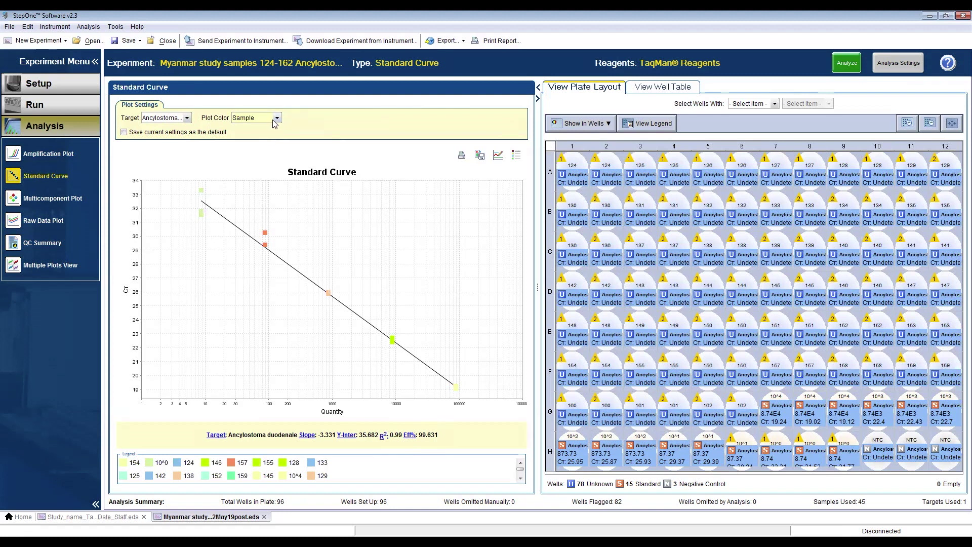
click(276, 120)
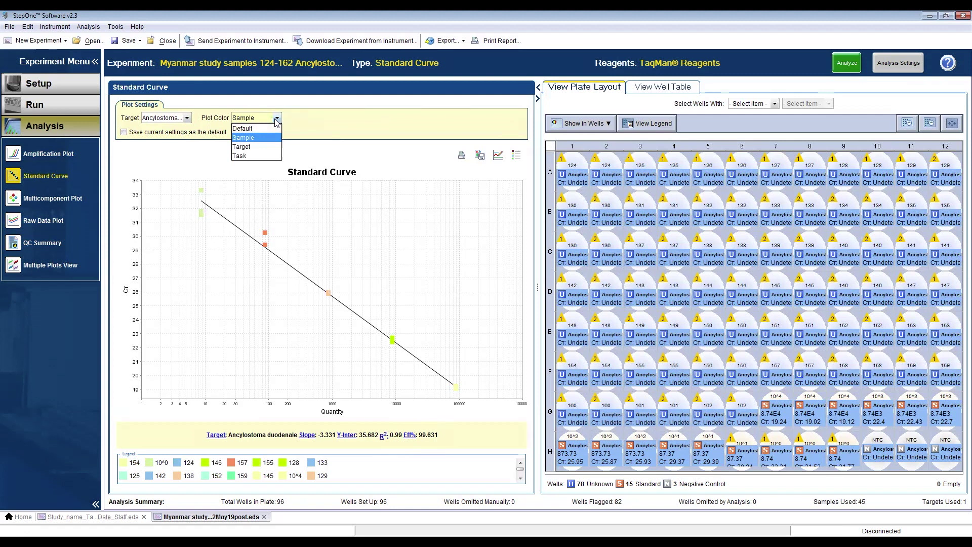
click(260, 146)
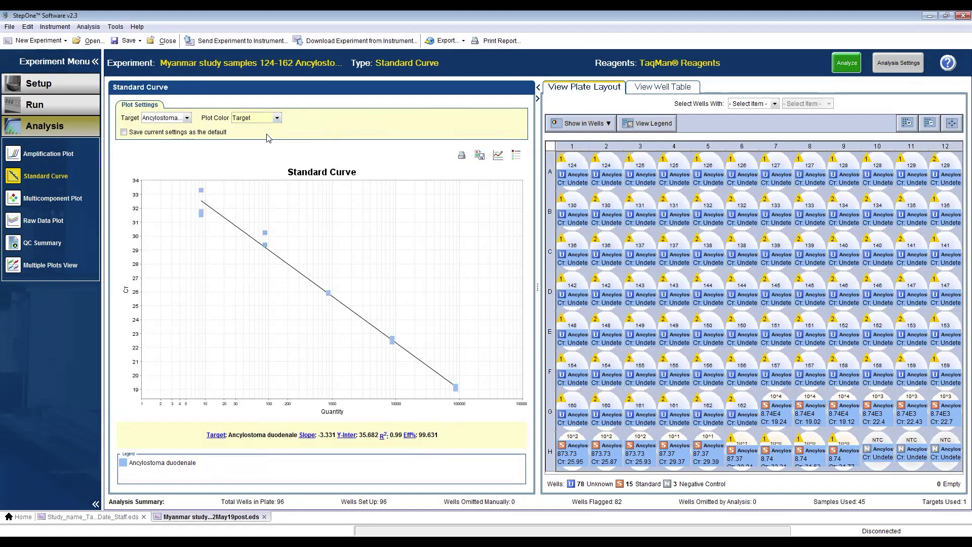
click(277, 117)
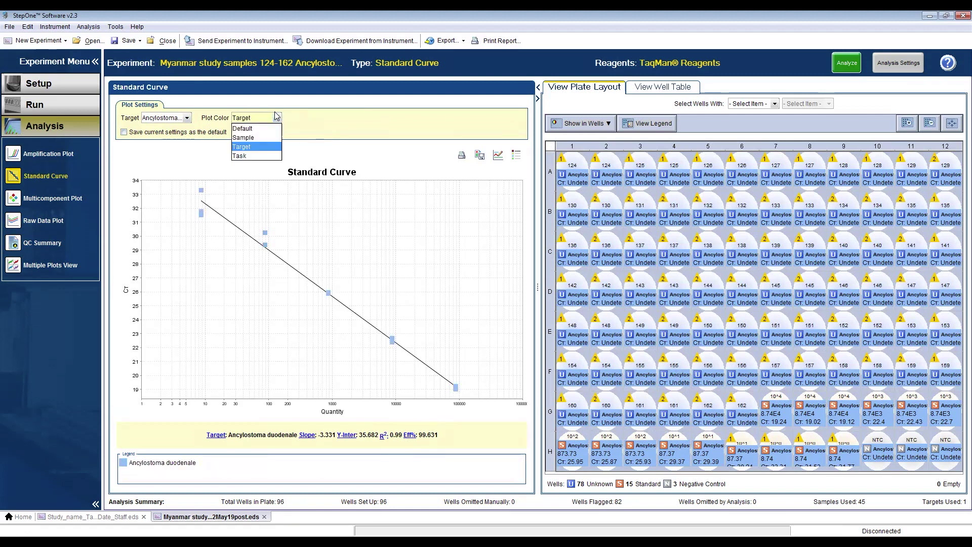
click(250, 130)
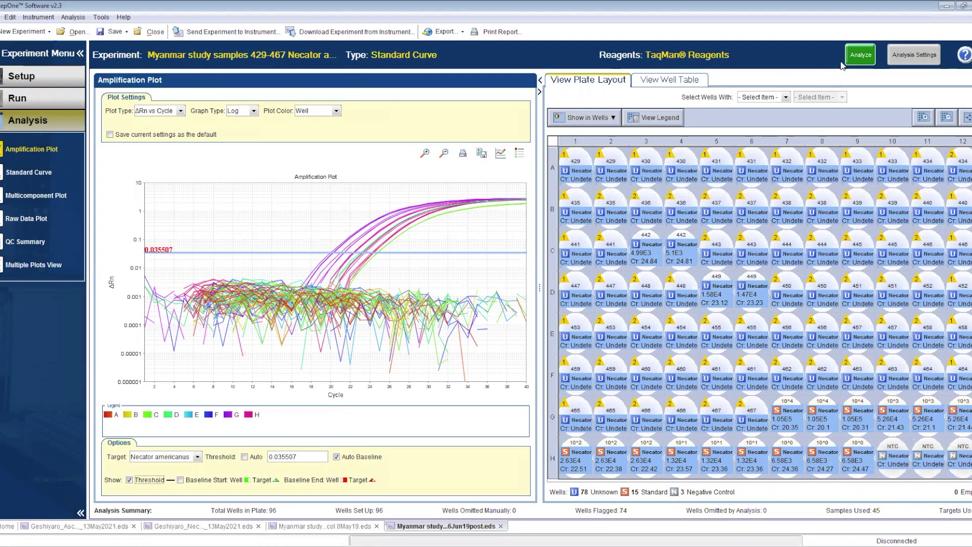
- Rerun the analysis of the Necator americanus run with the 0.035507 threshold applied
click(860, 58)
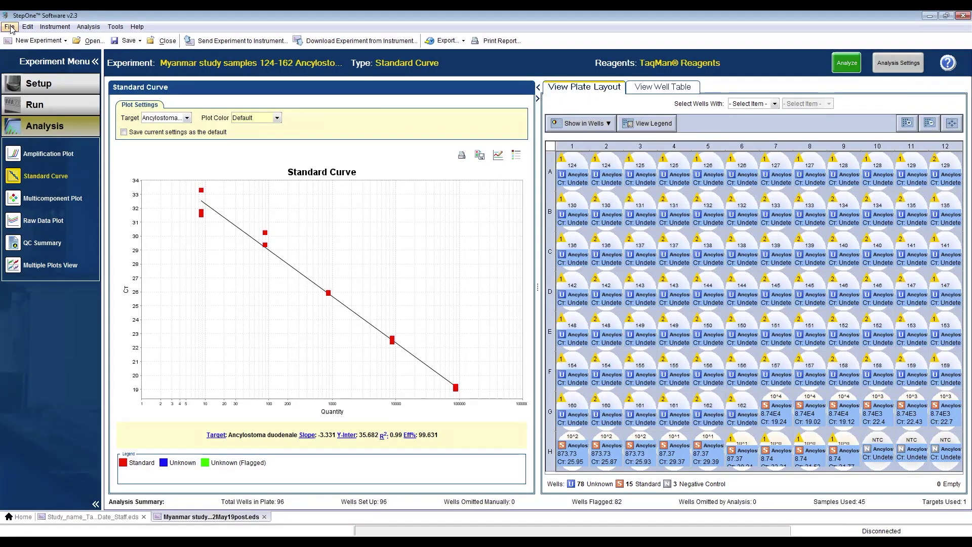
click(25, 27)
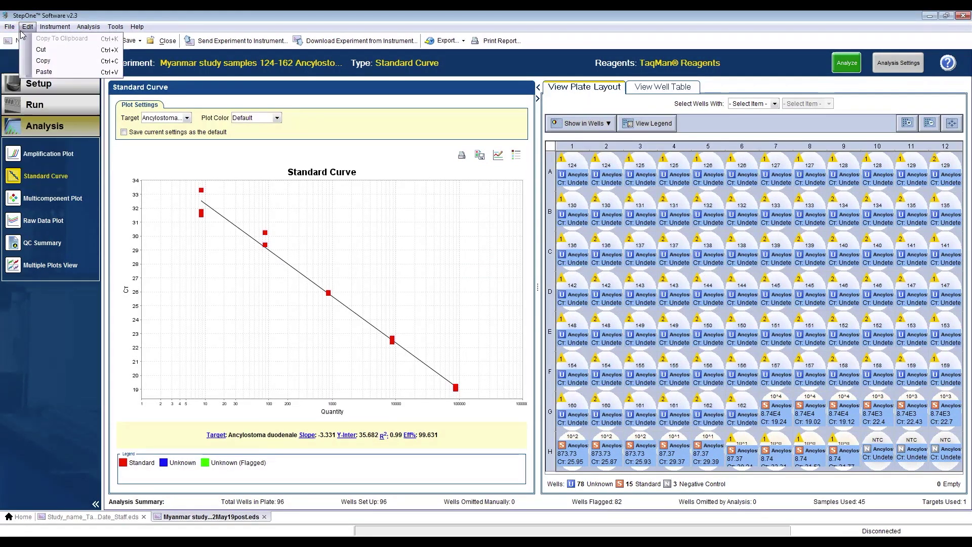
mouse_move(4, 23)
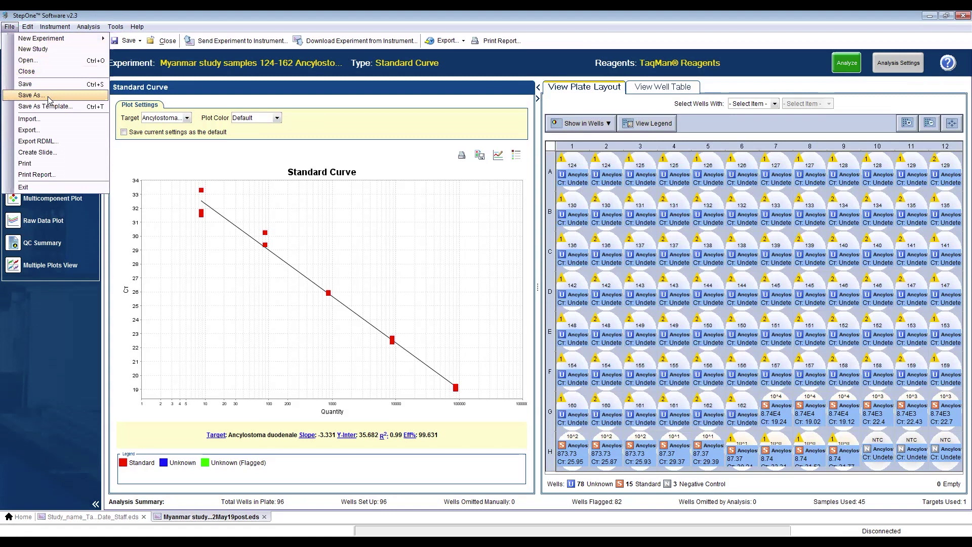
click(32, 95)
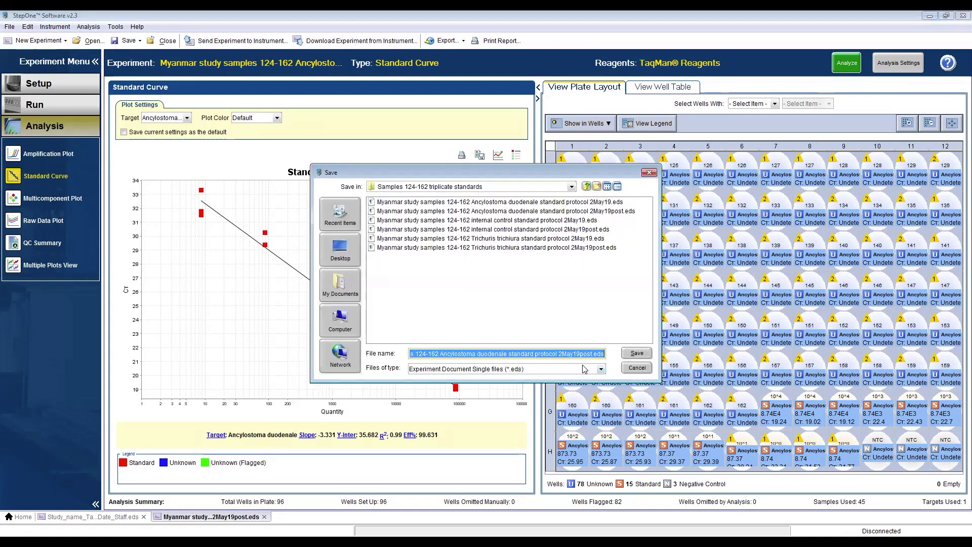
click(633, 354)
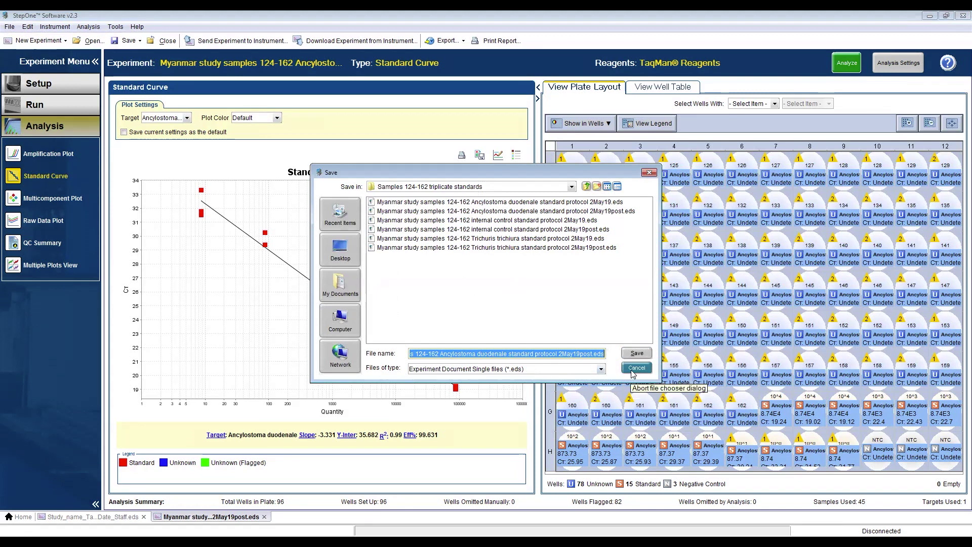
click(632, 373)
click(9, 27)
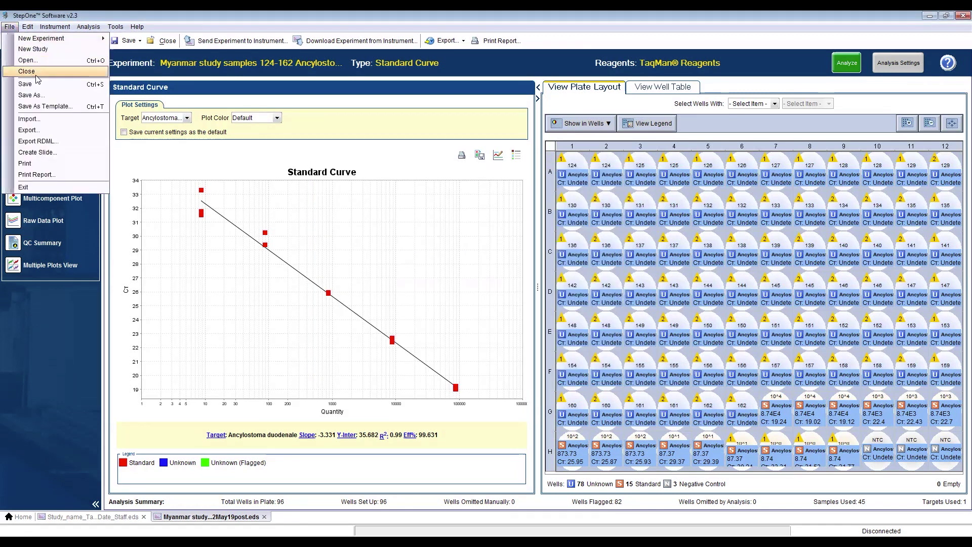